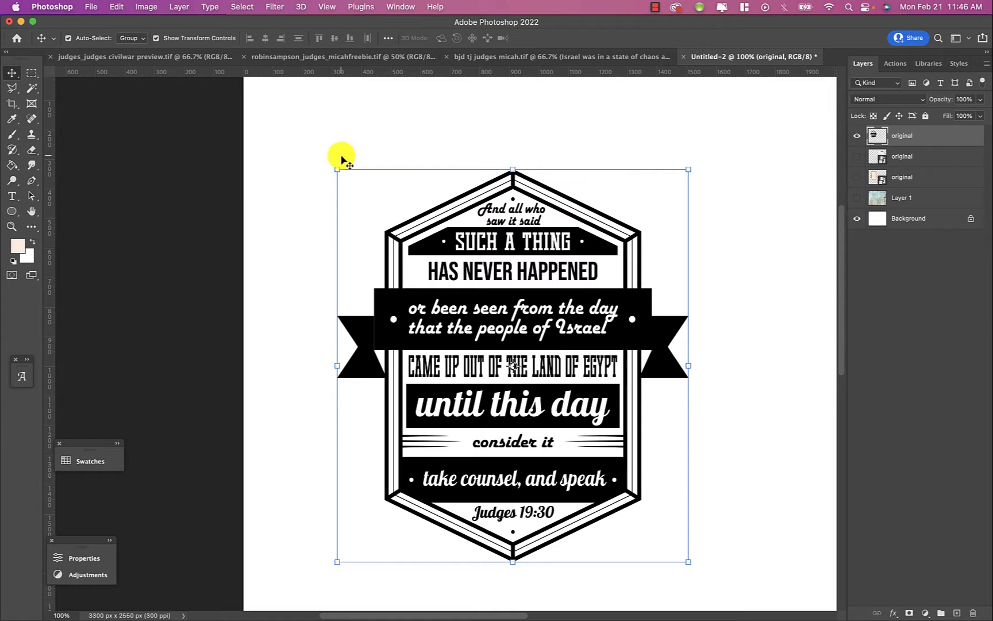
# Delete the ribbon tail protruding on the badge's right side using a rectangular selection on its layer, then clear the selection
pyautogui.click(344, 96)
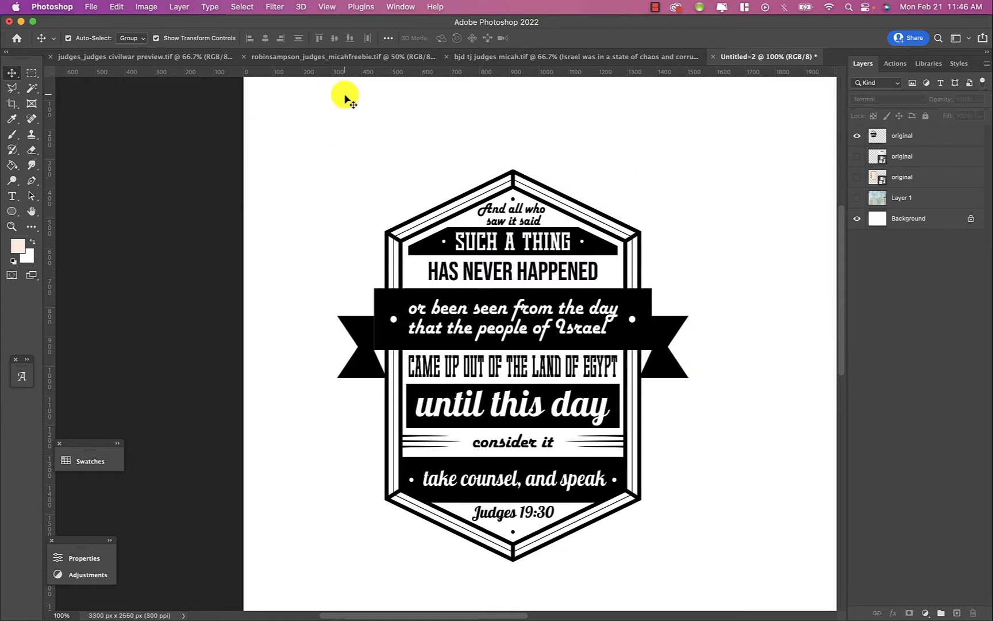
pyautogui.click(32, 72)
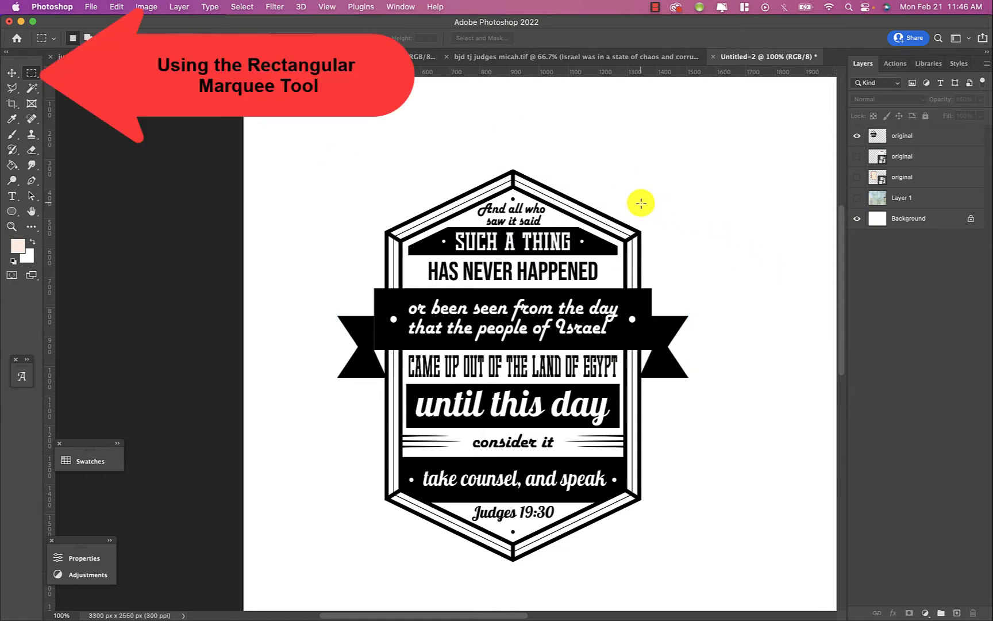
pyautogui.moveTo(641, 203); pyautogui.dragTo(693, 424)
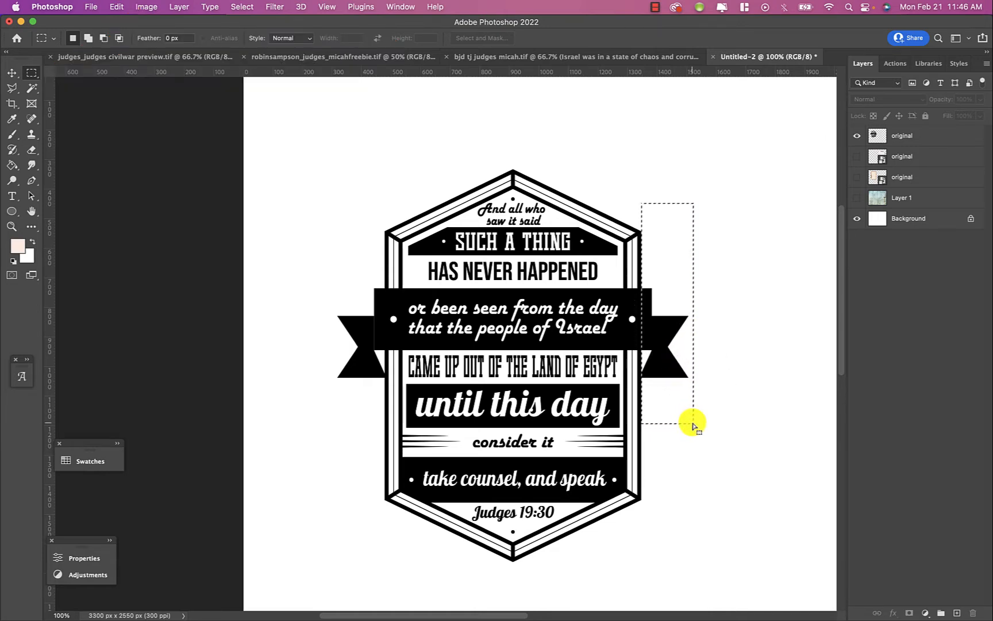
pyautogui.click(926, 137)
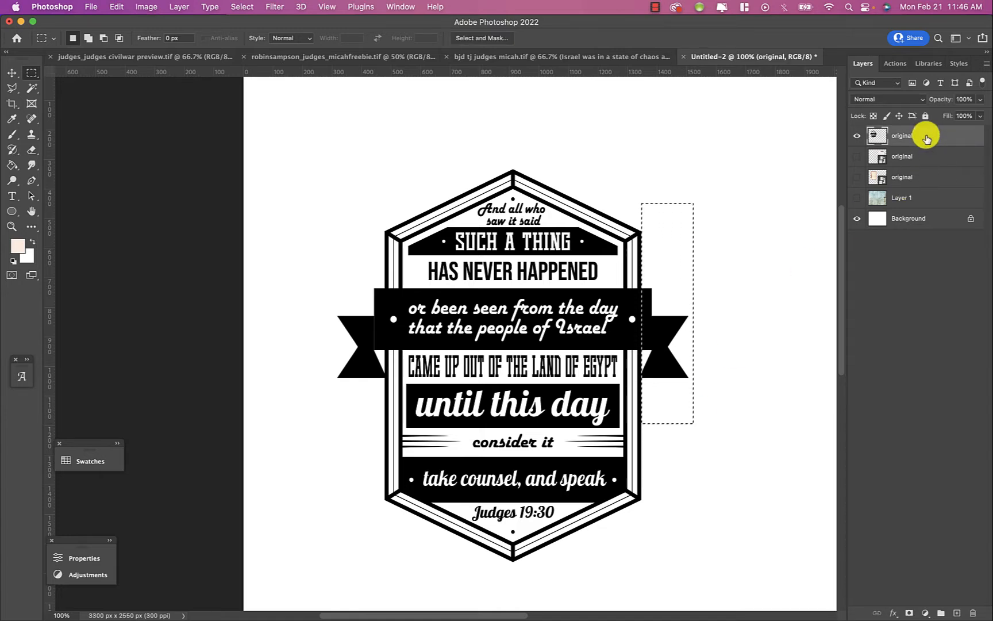
pyautogui.press('Delete')
pyautogui.press('super+d')
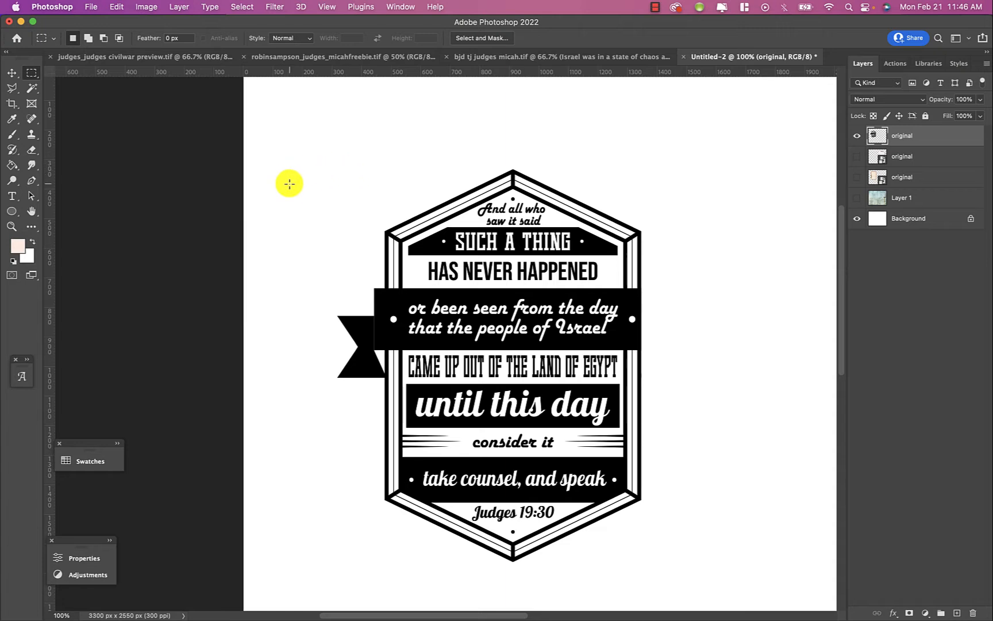
# Select the ribbon tail protruding on the badge's left side with a rectangular marquee and cut it away
pyautogui.press('super+x')
pyautogui.moveTo(295, 183); pyautogui.dragTo(384, 409)
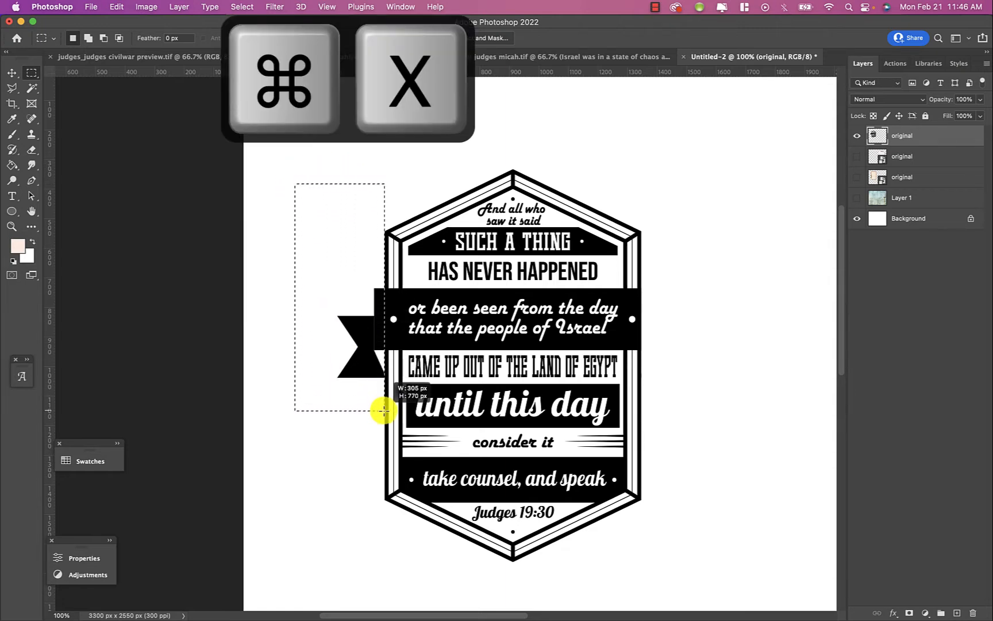
pyautogui.press('super+x')
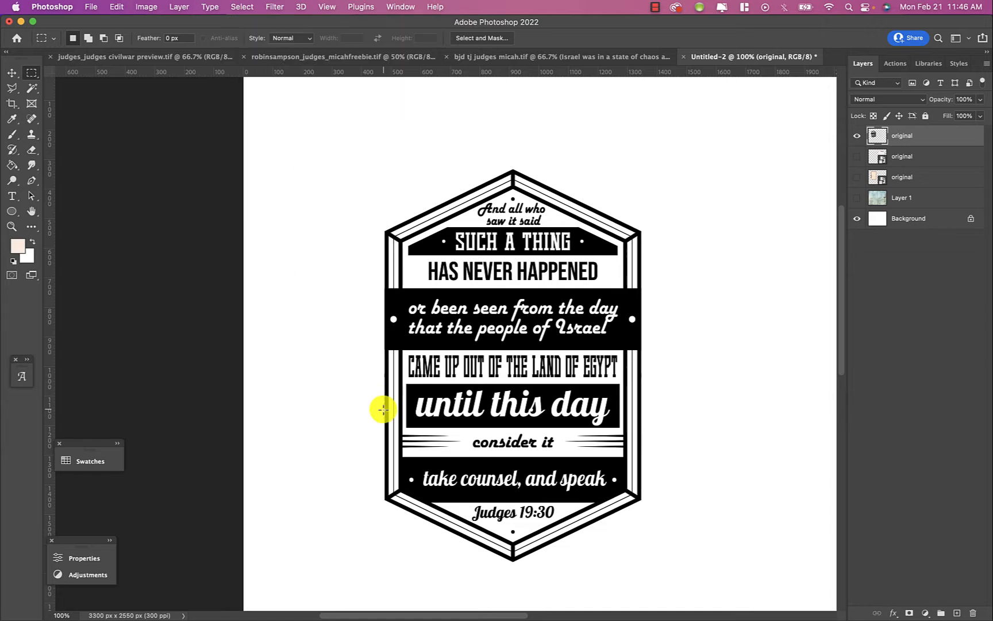
# Show the framed paper layer with dried flowers and scale the badge to about 92% so it fits inside the paper
pyautogui.click(11, 73)
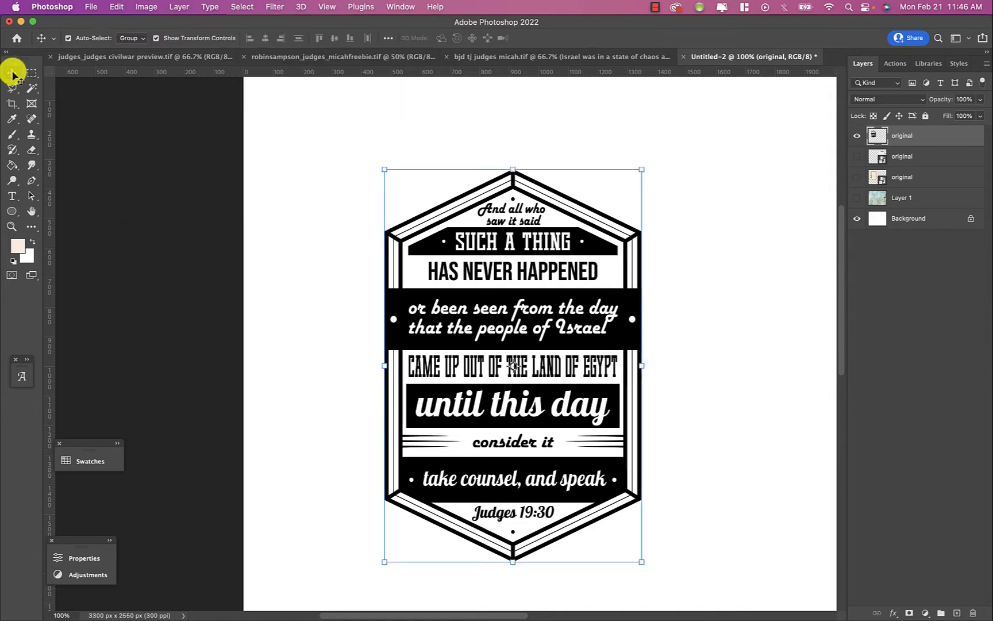
pyautogui.click(857, 178)
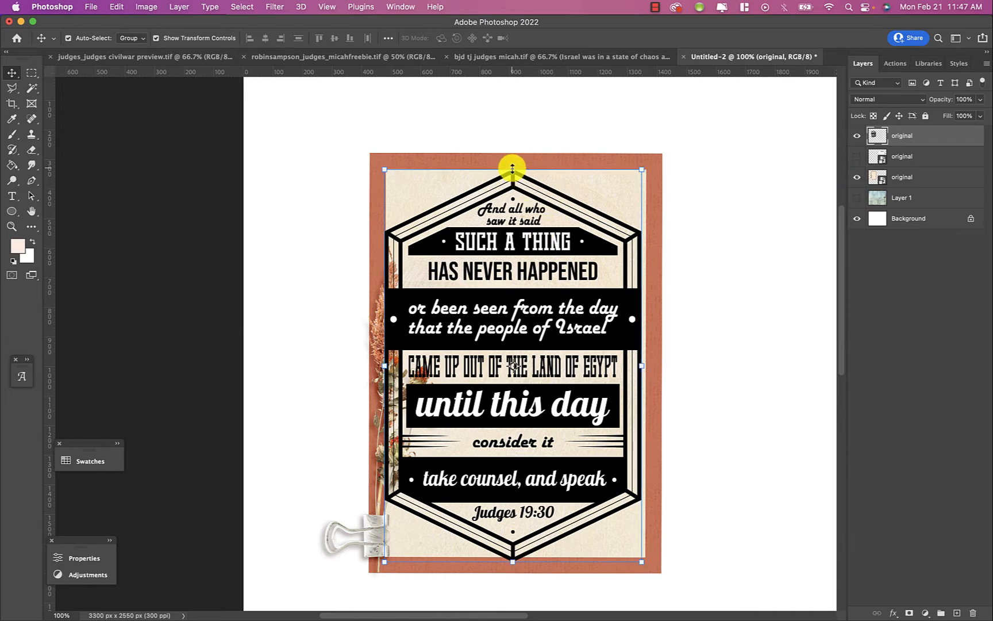
pyautogui.moveTo(512, 170); pyautogui.dragTo(541, 226)
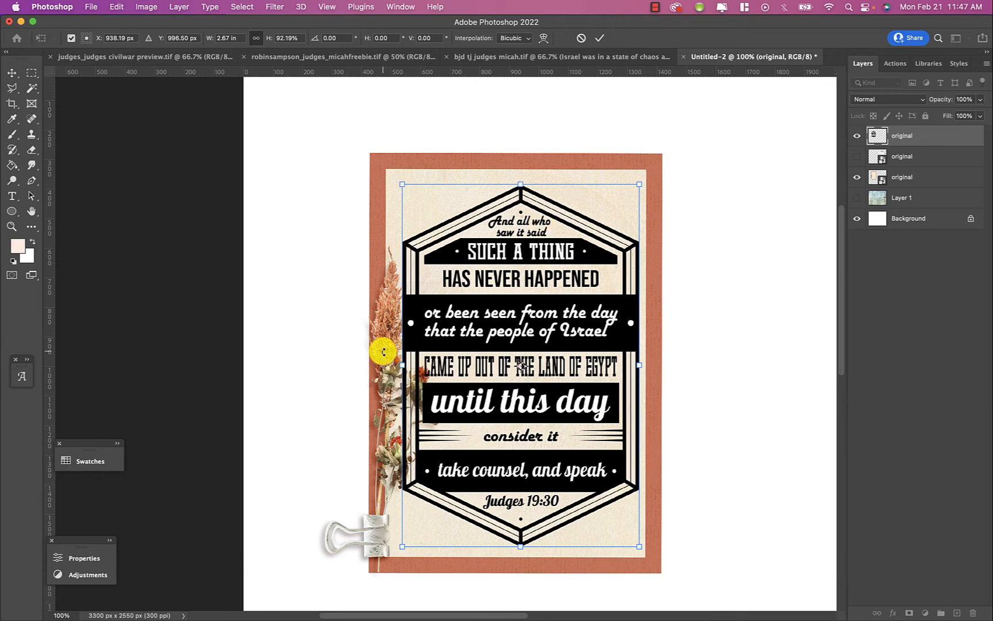
pyautogui.press('Return')
# Lower the badge layer's opacity to 10% so the flowers underneath can be traced, keeping the badge layer selected
pyautogui.click(384, 344)
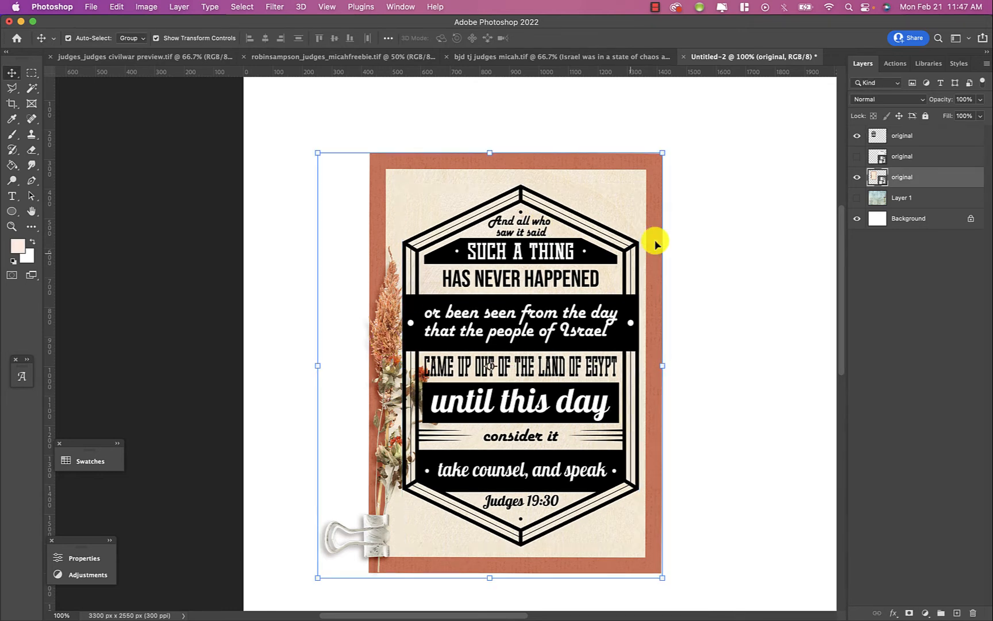
pyautogui.click(570, 344)
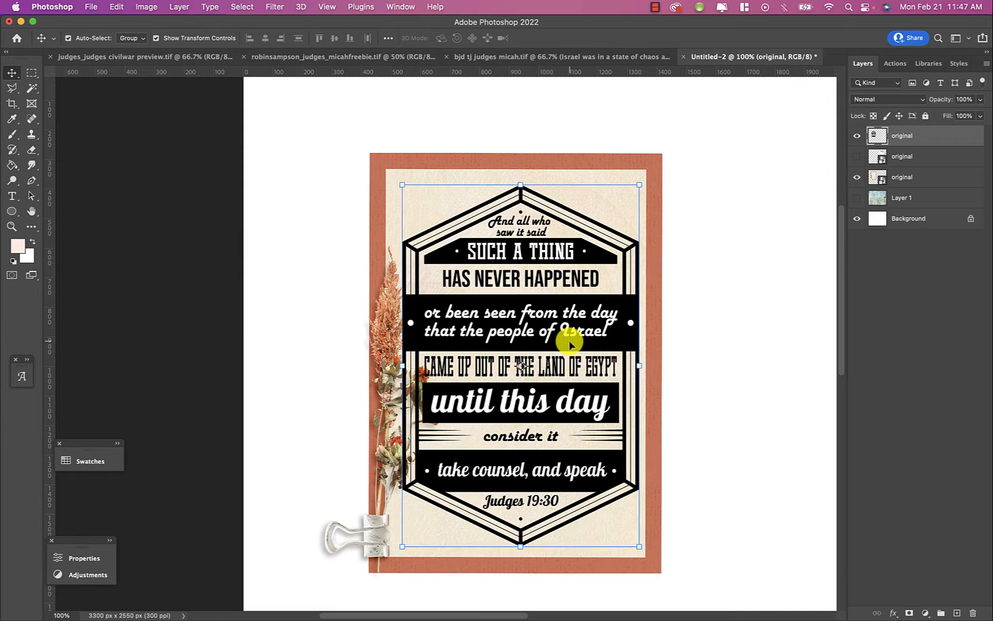
pyautogui.click(979, 99)
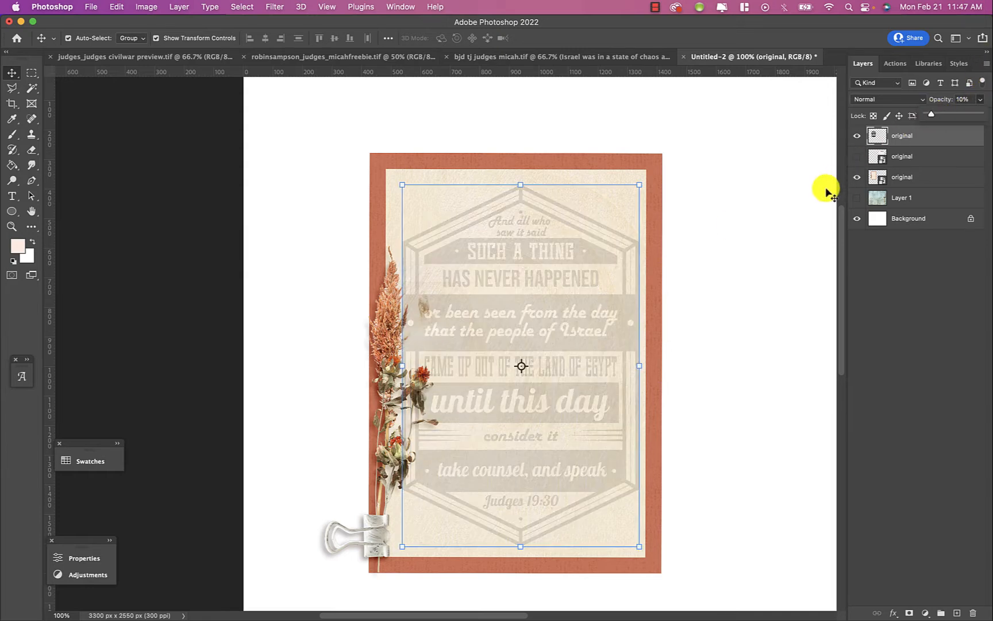
pyautogui.press('super+equal')
pyautogui.press('super+equal')
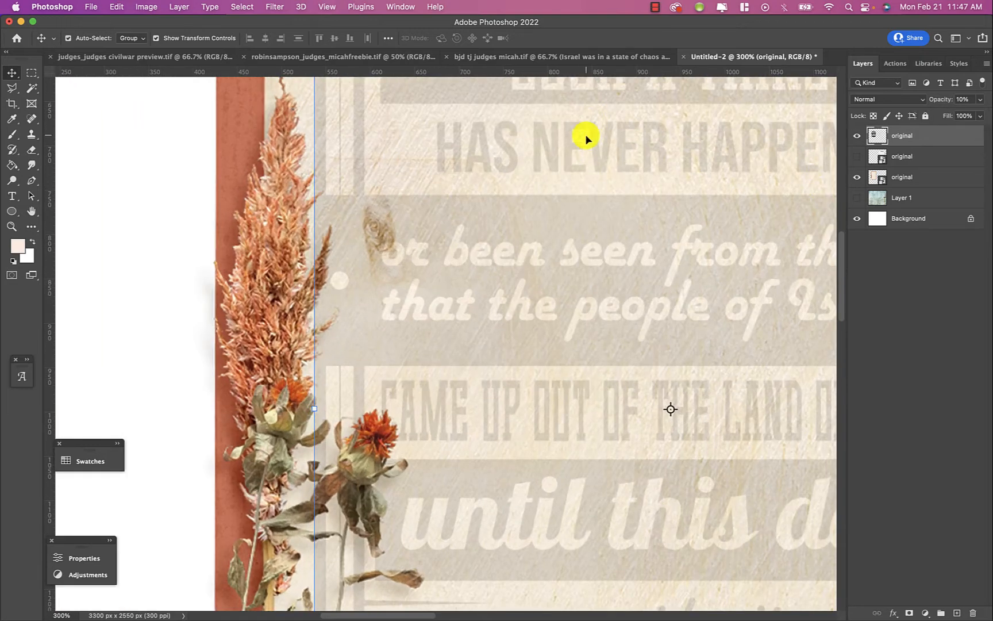
pyautogui.click(284, 230)
pyautogui.click(391, 257)
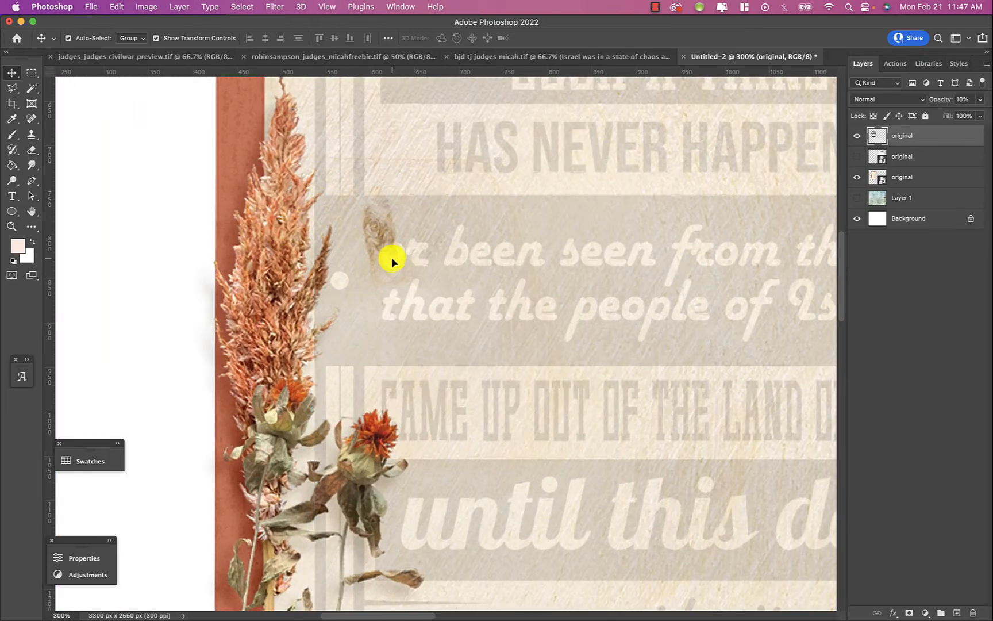
# Erase the badge's frame and banner where they cover the tall reddish plume, with the Eraser reduced to about 4 px
pyautogui.click(31, 151)
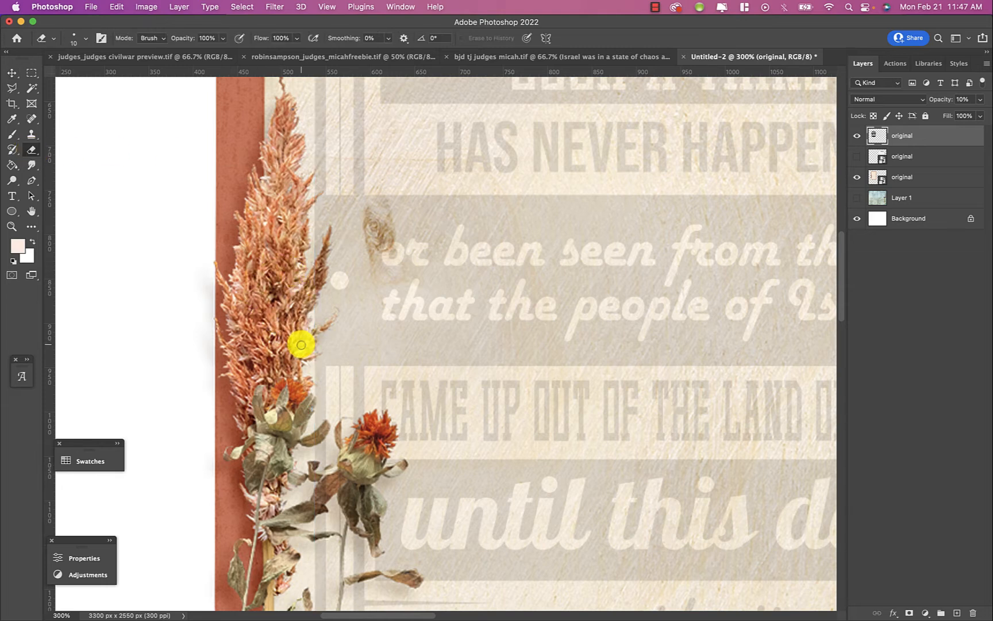
pyautogui.press('super+z')
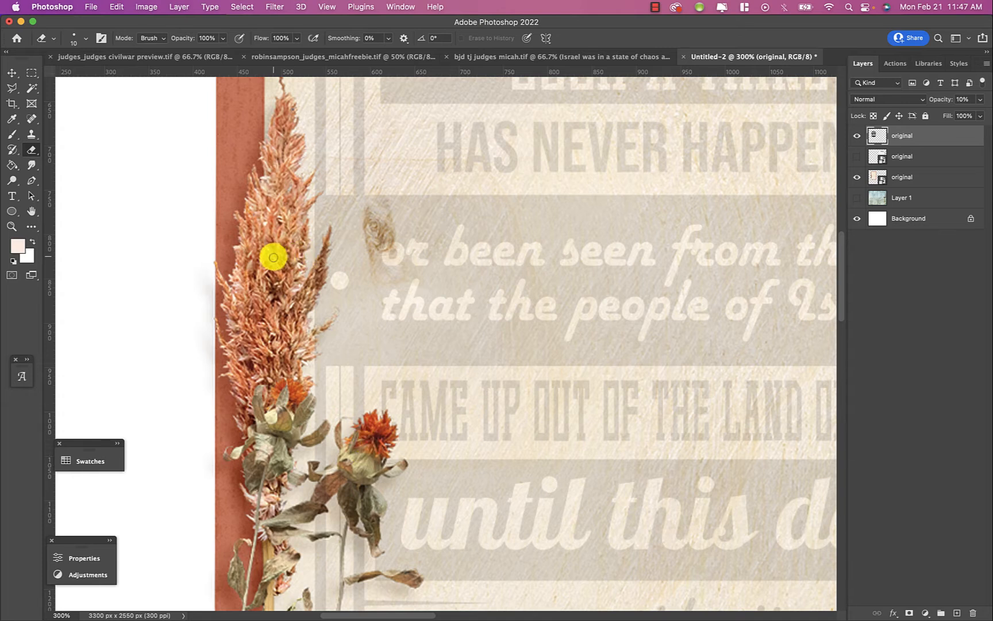
pyautogui.press(']')
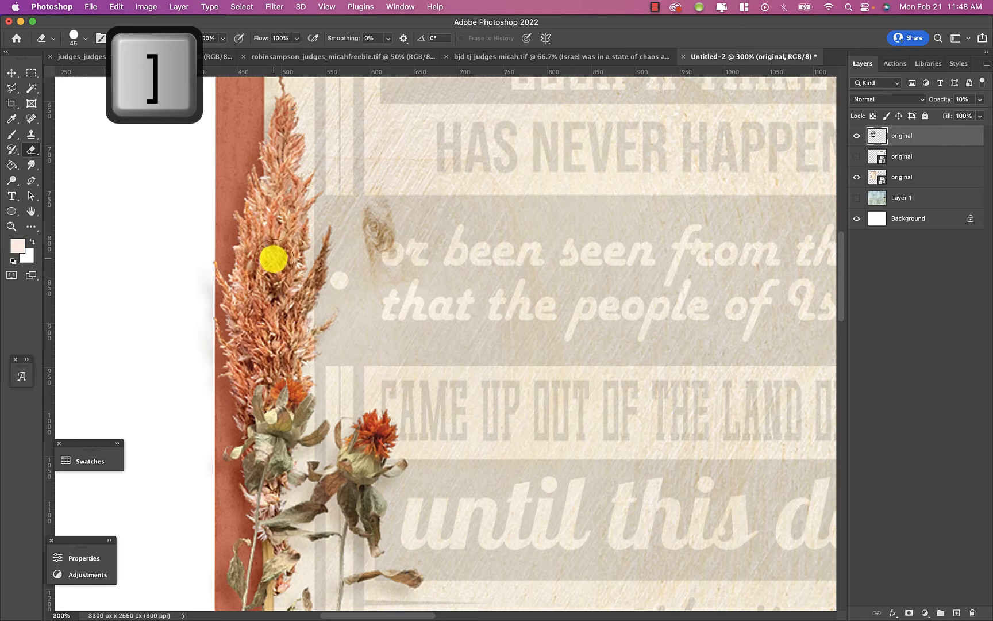
pyautogui.press('[')
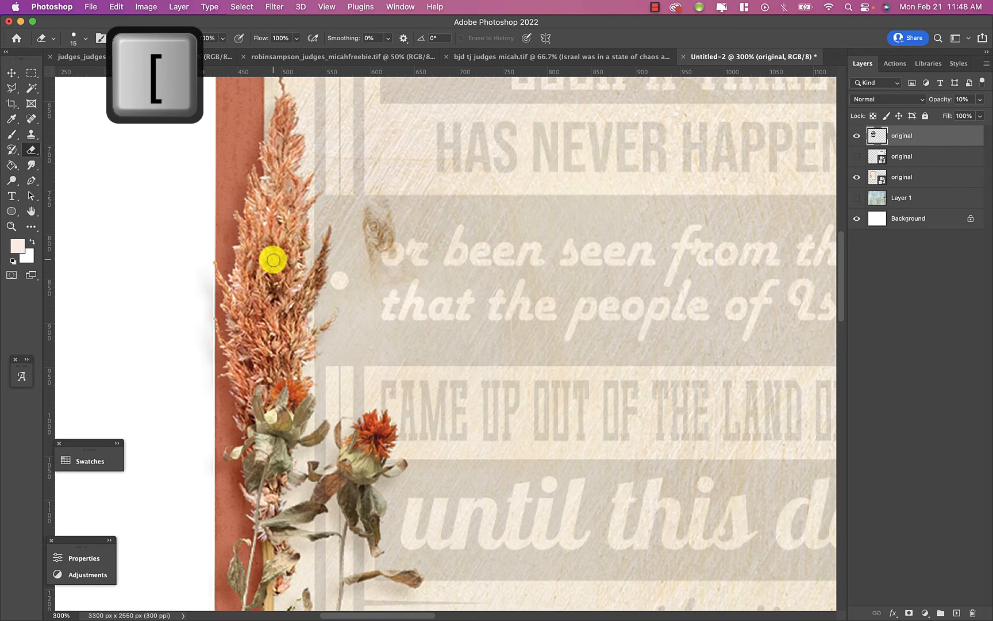
pyautogui.press('[')
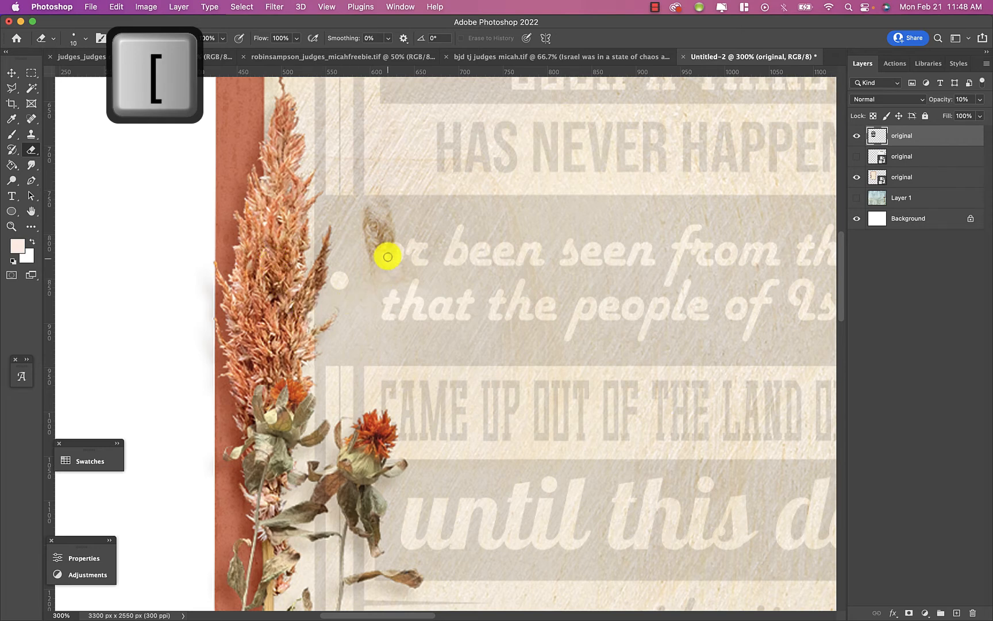
pyautogui.press('[')
pyautogui.press('[')
pyautogui.press('[')
pyautogui.press('[')
pyautogui.press('[')
pyautogui.press('[')
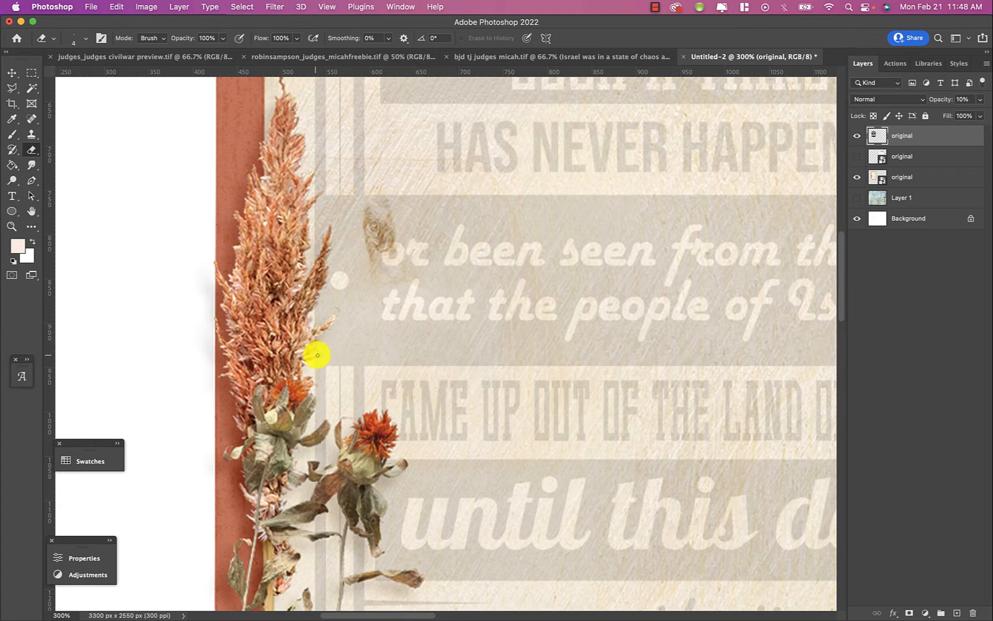
# Erase the badge frame over the lower flowers and leaves with a 6 px Eraser, undoing a stray stroke
pyautogui.scroll(-5, 311, 328)
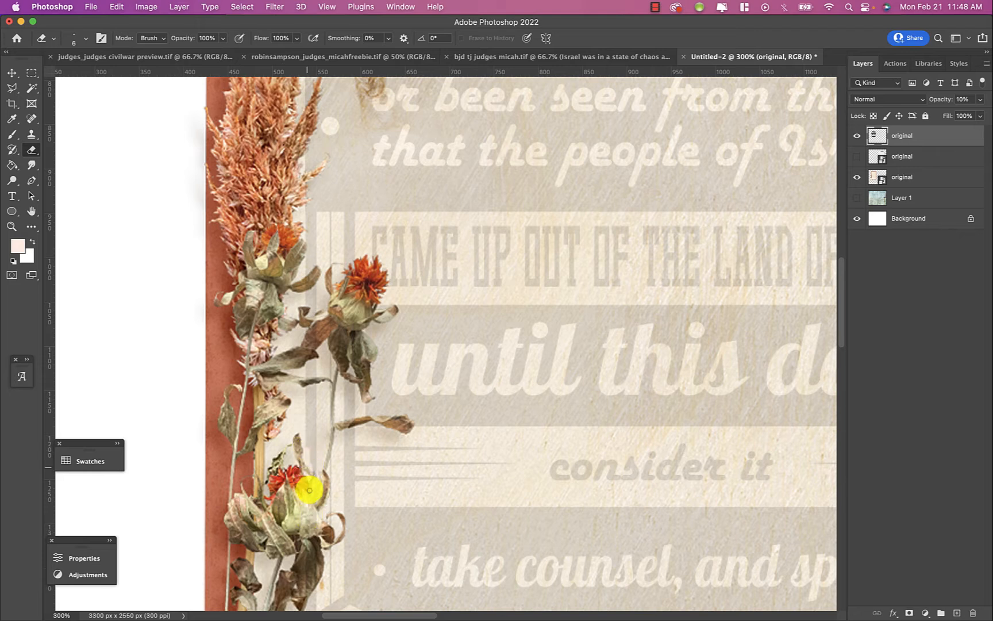
pyautogui.press('super+z')
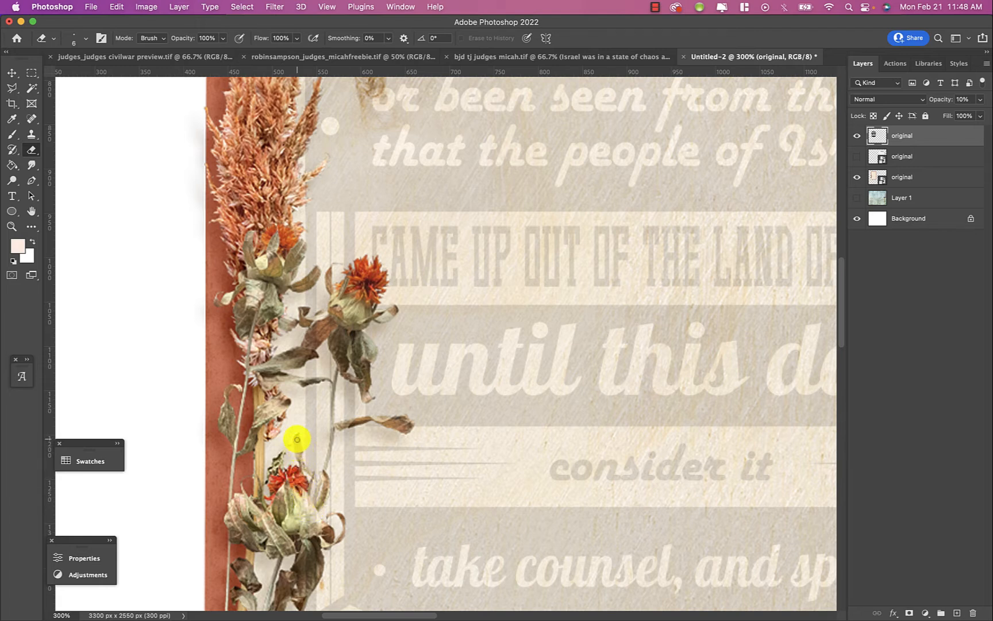
pyautogui.scroll(-4, 320, 532)
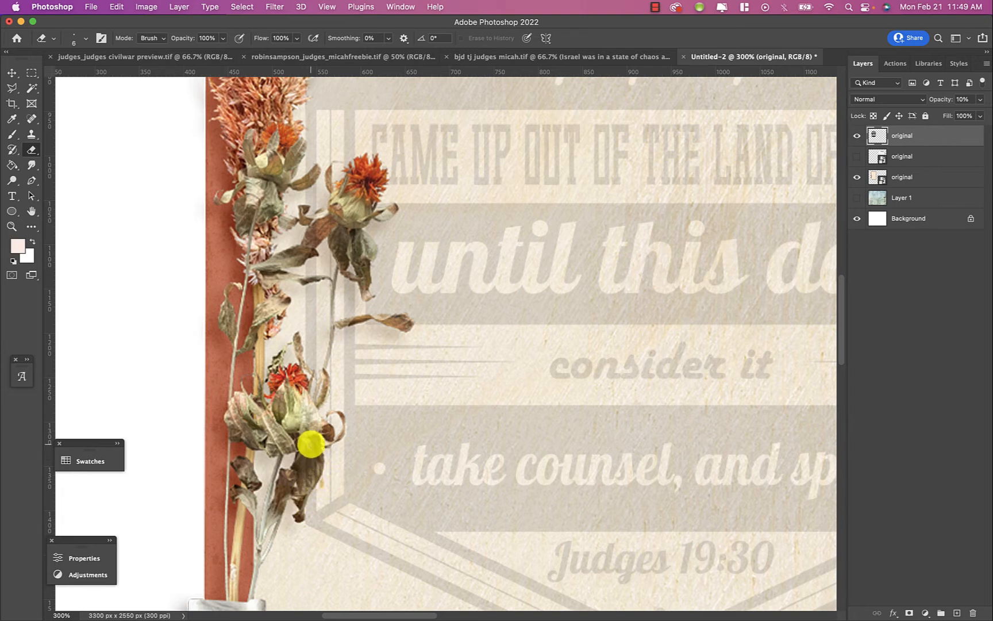
# Restore the badge layer's opacity to 100% and erase the frame bar crossing the upper orange flower and its bulb
pyautogui.click(981, 99)
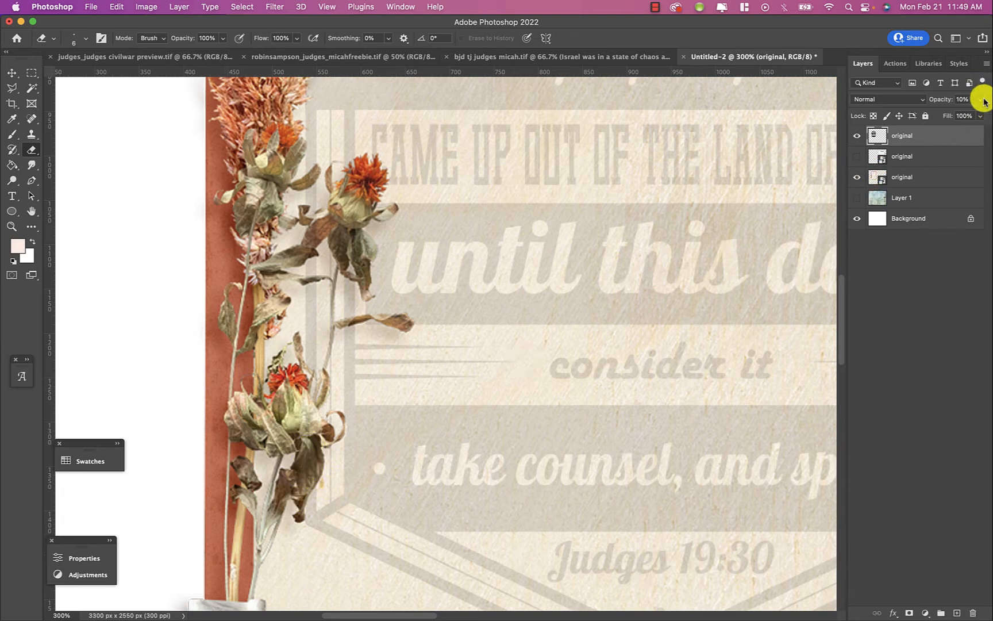
pyautogui.moveTo(938, 115); pyautogui.dragTo(990, 119)
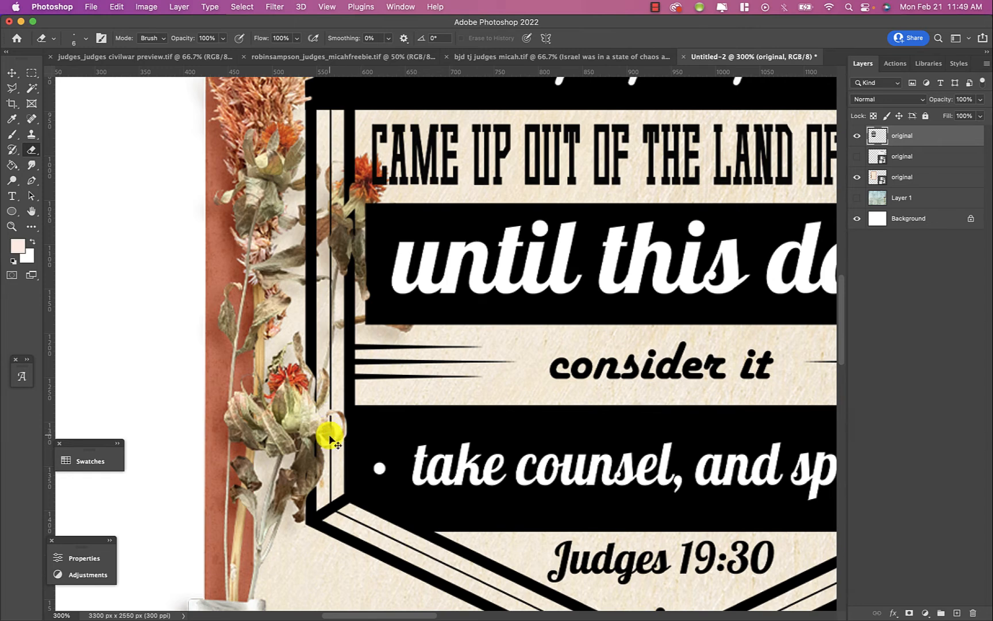
pyautogui.press('super+equal')
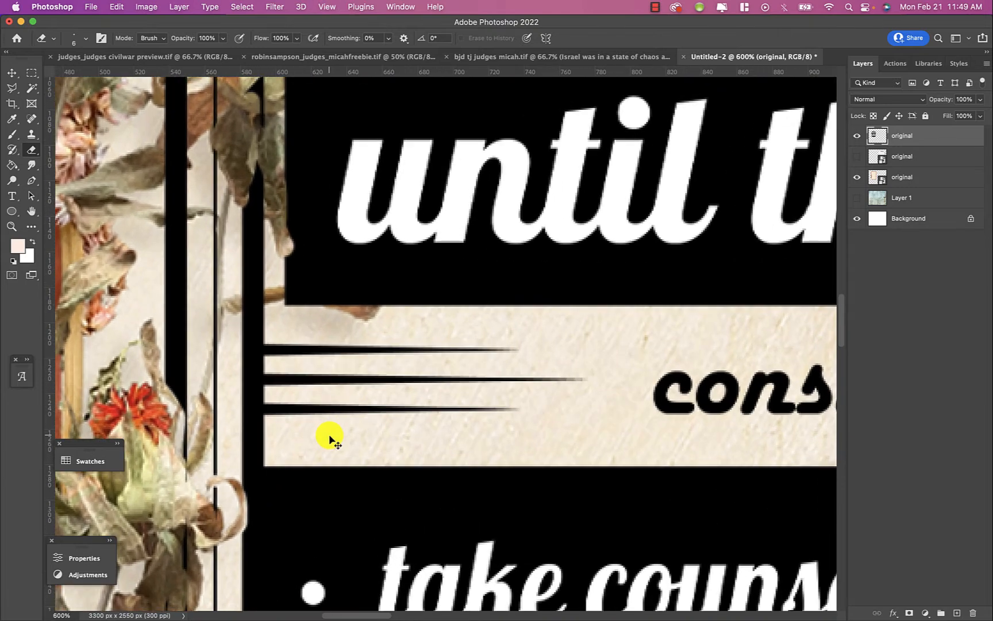
pyautogui.scroll(5, 266, 171)
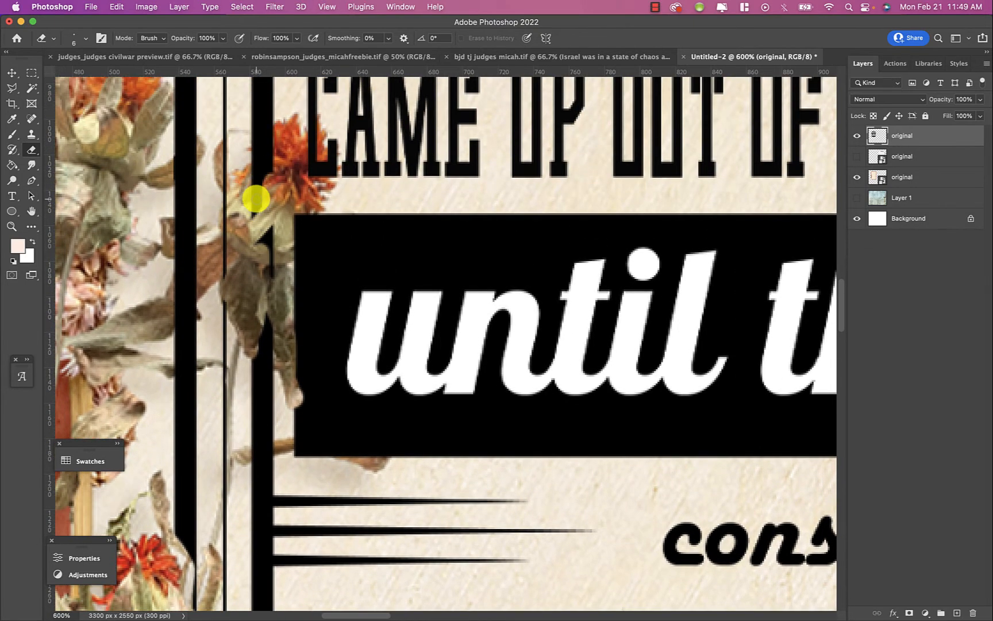
pyautogui.moveTo(258, 202)
pyautogui.mouseDown()
pyautogui.moveTo(262, 306)
pyautogui.moveTo(250, 217)
pyautogui.moveTo(276, 139)
pyautogui.moveTo(256, 167)
pyautogui.moveTo(284, 155)
pyautogui.mouseUp()
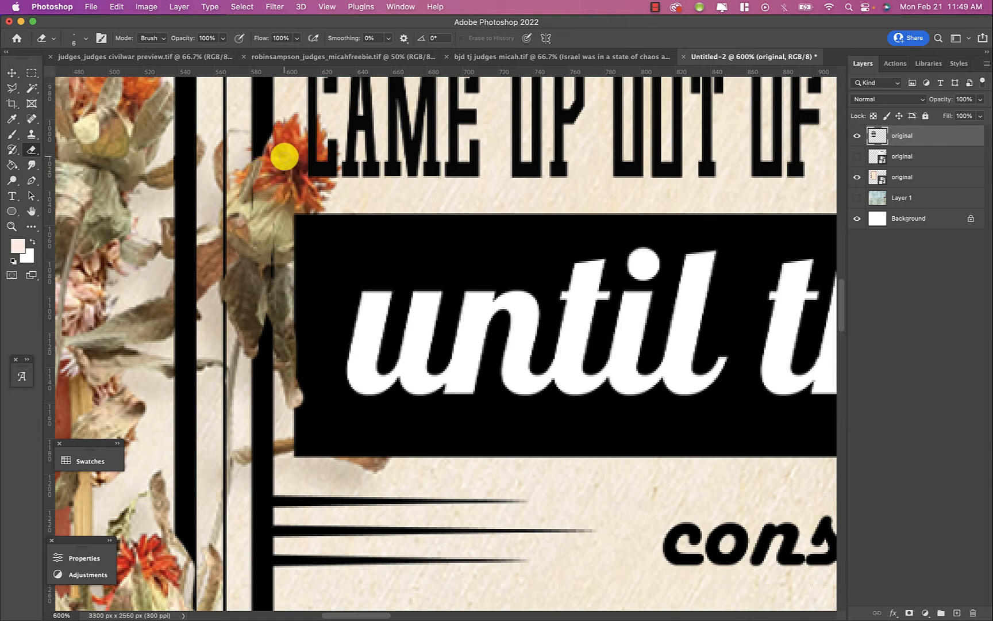
# Set the badge layer's opacity to 40% and undo the last eraser strokes on the orange flower
pyautogui.moveTo(979, 99)
pyautogui.mouseDown()
pyautogui.moveTo(934, 120)
pyautogui.moveTo(947, 115)
pyautogui.mouseUp()
pyautogui.press('super+z')
pyautogui.press('super+z')
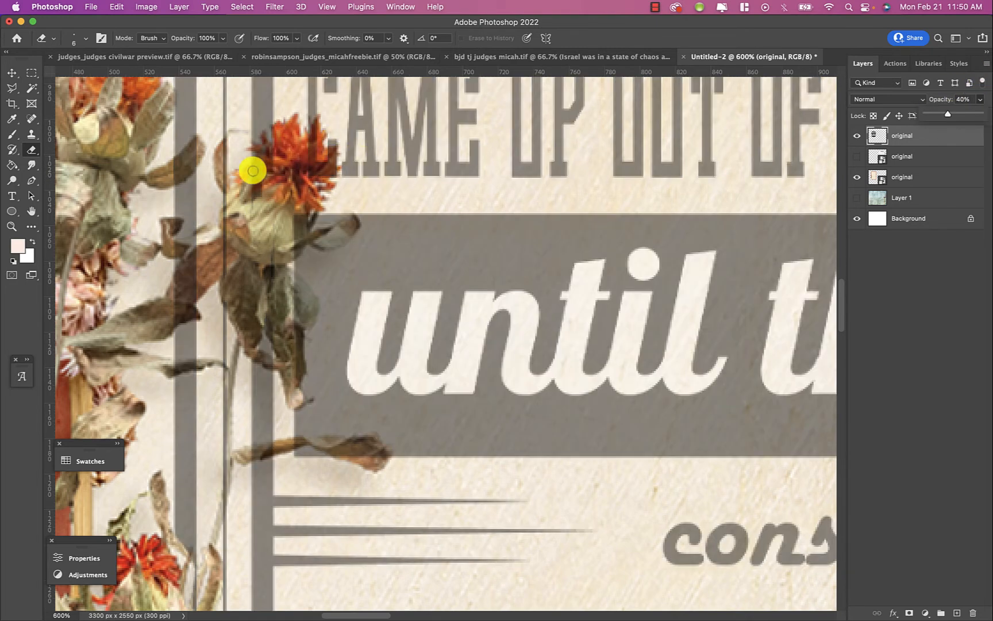
# Erase the badge over the orange flower's petals and bulb, adjusting the Eraser size up to about 9 px
pyautogui.click(269, 153)
pyautogui.press('[')
pyautogui.press('[')
pyautogui.press('[')
pyautogui.press('[')
pyautogui.press('[')
pyautogui.press(']')
pyautogui.press(']')
pyautogui.press(']')
pyautogui.press(']')
pyautogui.press(']')
pyautogui.press(']')
pyautogui.press(']')
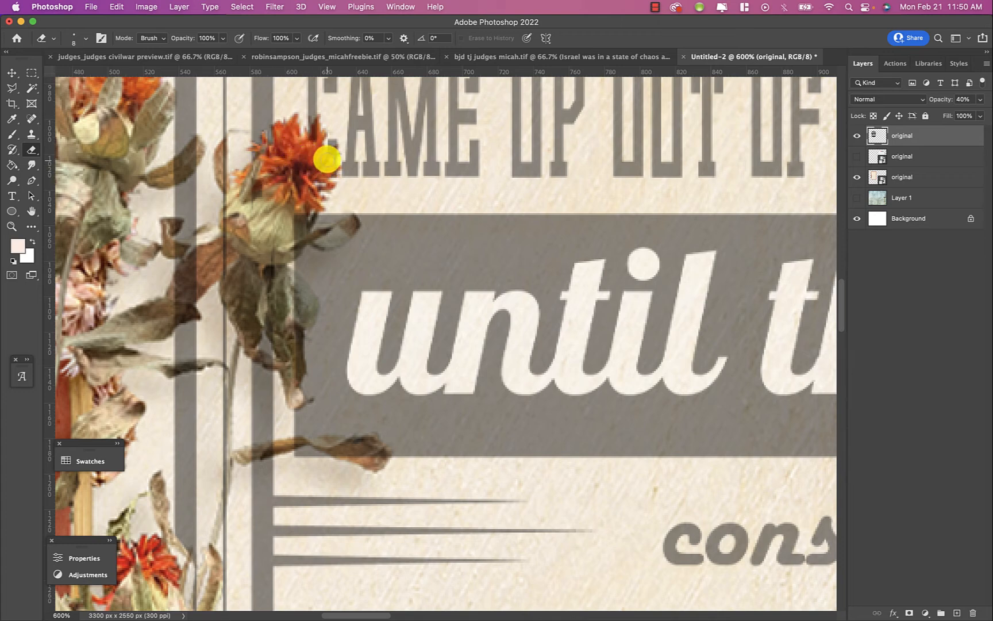
pyautogui.press('[')
pyautogui.press('[')
pyautogui.press('[')
pyautogui.press('[')
pyautogui.press('[')
pyautogui.press('[')
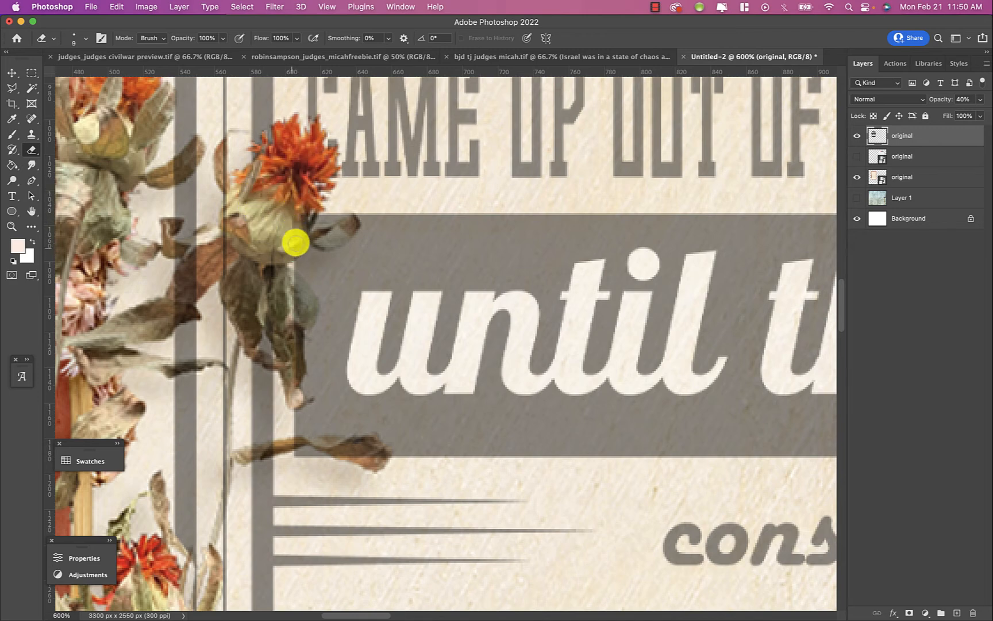
# Erase the black block over the small curled leaf beside the flower bulb with the Eraser reduced to about 4 px
pyautogui.press(']')
pyautogui.press(']')
pyautogui.press(']')
pyautogui.press(']')
pyautogui.press(']')
pyautogui.press(']')
pyautogui.press(']')
pyautogui.press('[')
pyautogui.press('[')
pyautogui.press('[')
pyautogui.press('[')
pyautogui.press('[')
pyautogui.moveTo(326, 230)
pyautogui.mouseDown()
pyautogui.moveTo(309, 241)
pyautogui.moveTo(342, 242)
pyautogui.moveTo(322, 244)
pyautogui.moveTo(336, 235)
pyautogui.mouseUp()
# Check the erased leaf with the badge at full opacity, then undo the last changes
pyautogui.click(981, 101)
pyautogui.click(986, 113)
pyautogui.press('super+z')
pyautogui.press('super+z')
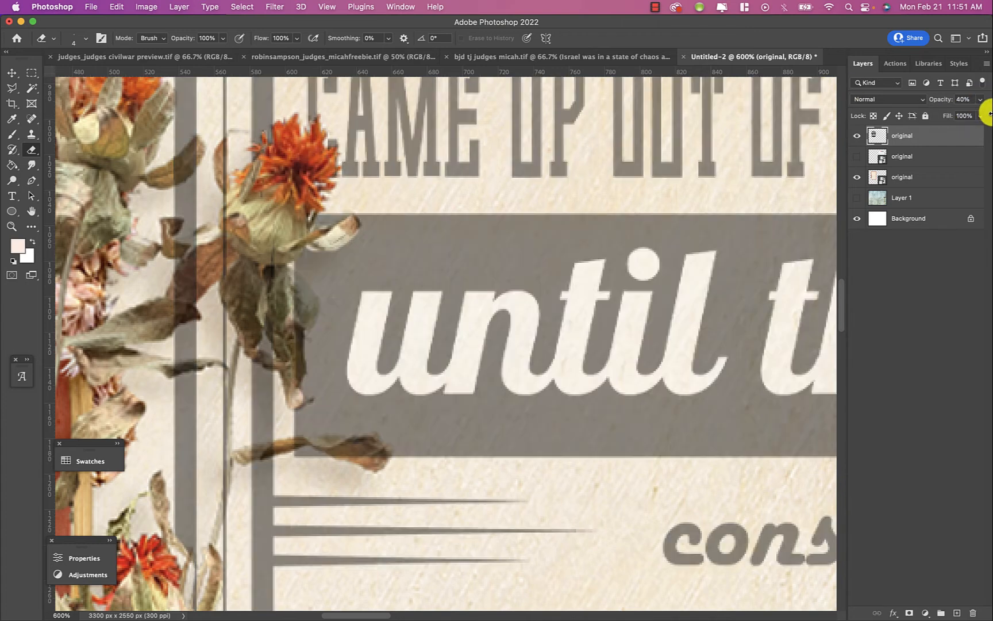
# Adjust the badge layer's opacity and erase the black block over the hanging leaves and the long leaf below the flower
pyautogui.click(981, 100)
pyautogui.moveTo(968, 117)
pyautogui.mouseDown()
pyautogui.moveTo(990, 115)
pyautogui.moveTo(957, 118)
pyautogui.mouseUp()
pyautogui.moveTo(290, 280)
pyautogui.mouseDown()
pyautogui.moveTo(303, 329)
pyautogui.moveTo(301, 284)
pyautogui.moveTo(310, 317)
pyautogui.moveTo(294, 274)
pyautogui.moveTo(295, 377)
pyautogui.moveTo(302, 352)
pyautogui.mouseUp()
pyautogui.moveTo(309, 446)
pyautogui.mouseDown()
pyautogui.moveTo(330, 439)
pyautogui.moveTo(381, 448)
pyautogui.moveTo(298, 442)
pyautogui.moveTo(358, 435)
pyautogui.moveTo(359, 442)
pyautogui.moveTo(297, 407)
pyautogui.moveTo(299, 397)
pyautogui.moveTo(293, 404)
pyautogui.moveTo(298, 378)
pyautogui.moveTo(314, 400)
pyautogui.mouseUp()
# Set the badge layer's opacity to 100% and erase the frame bar crossing the long leaf's stem
pyautogui.click(980, 99)
pyautogui.click(986, 110)
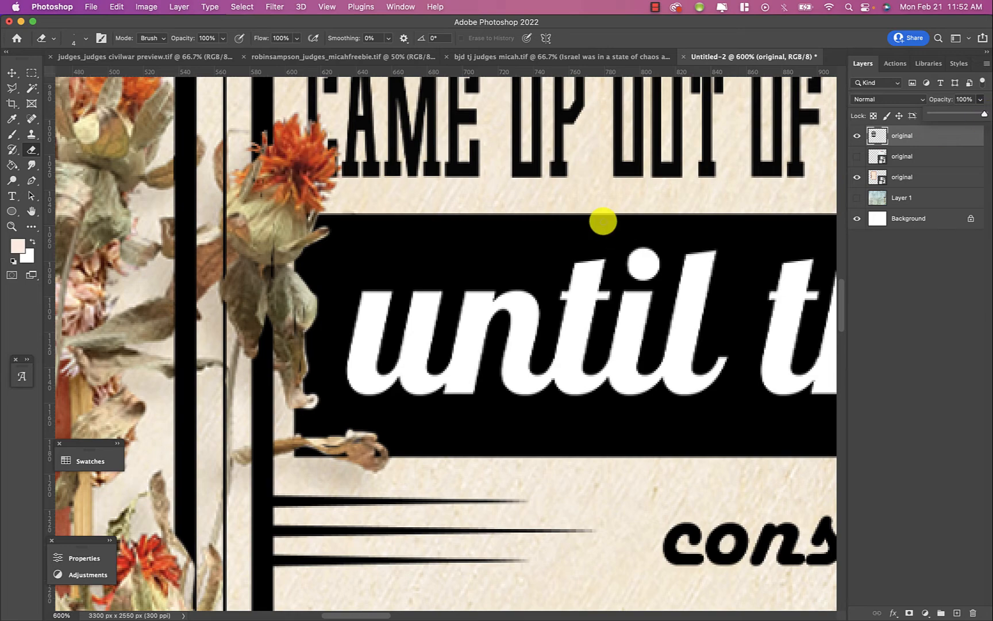
pyautogui.moveTo(260, 481); pyautogui.dragTo(264, 454)
pyautogui.press('super+1')
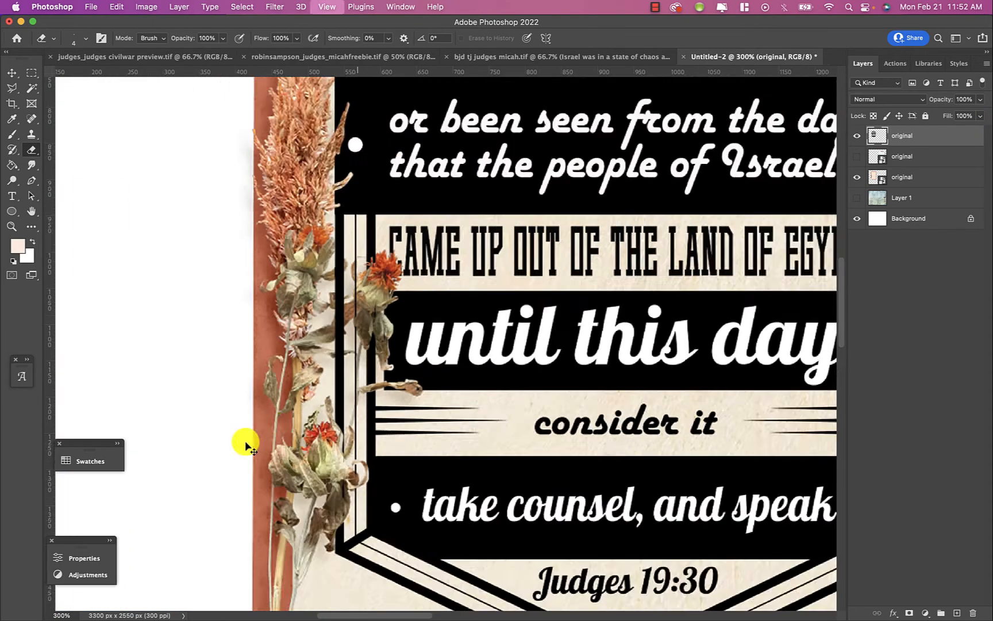
# Erase the badge's frame lines where they cross the leaves of the lower red flower
pyautogui.click(12, 74)
pyautogui.click(193, 229)
pyautogui.press('super+plus')
pyautogui.press('super+plus')
pyautogui.press('super+plus')
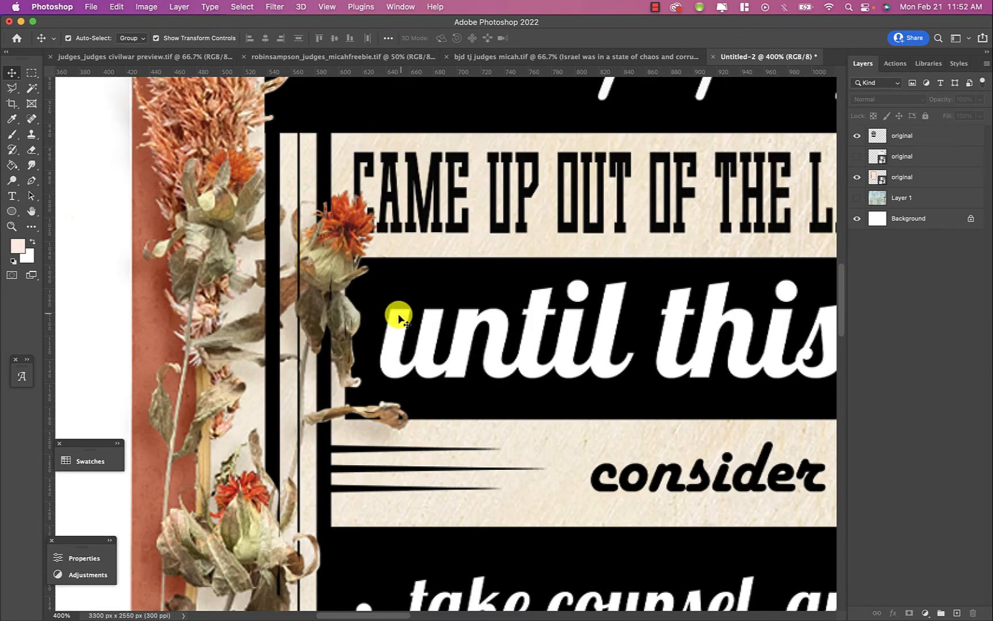
pyautogui.click(32, 149)
pyautogui.click(940, 135)
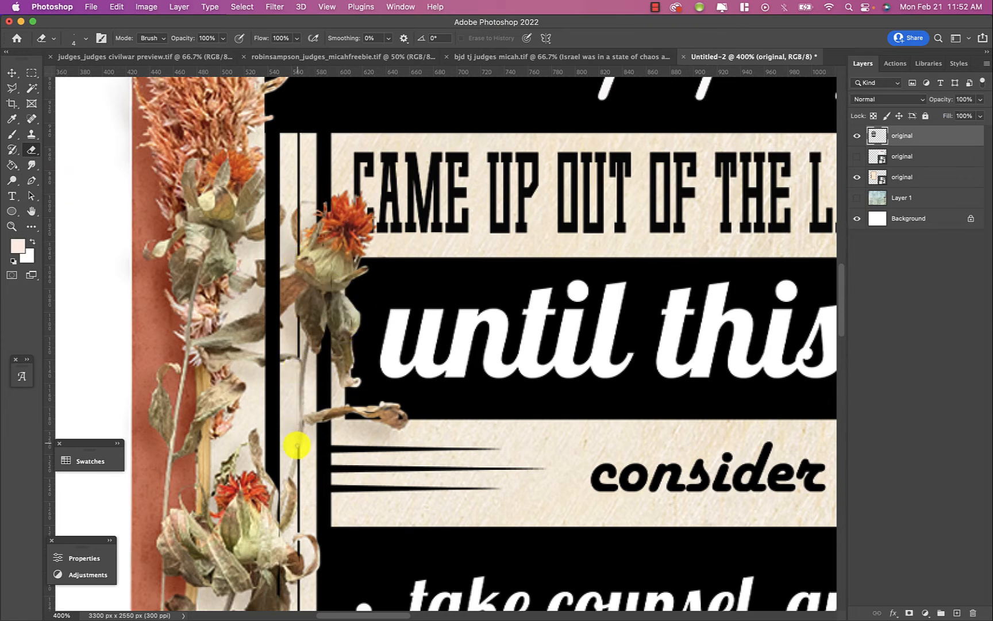
pyautogui.moveTo(278, 495)
pyautogui.mouseDown()
pyautogui.moveTo(279, 566)
pyautogui.moveTo(273, 560)
pyautogui.moveTo(298, 555)
pyautogui.mouseUp()
# Lower the badge layer's opacity to 30% and erase the frame bars over the leaves between the two upper flowers with a 6 to 8 px Eraser
pyautogui.moveTo(980, 98); pyautogui.dragTo(908, 115)
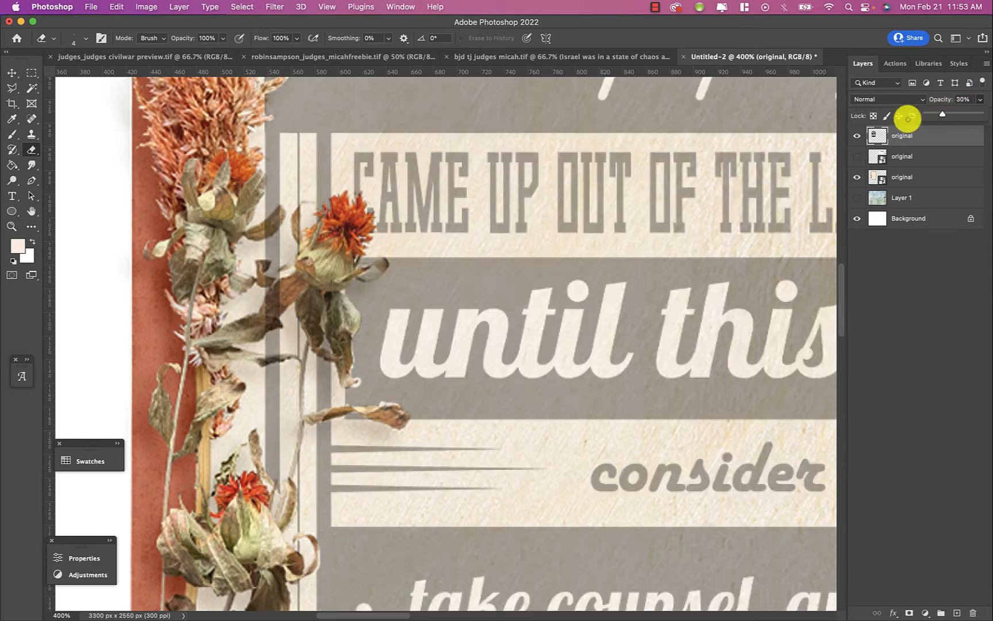
pyautogui.press(']')
pyautogui.press(']')
pyautogui.press(']')
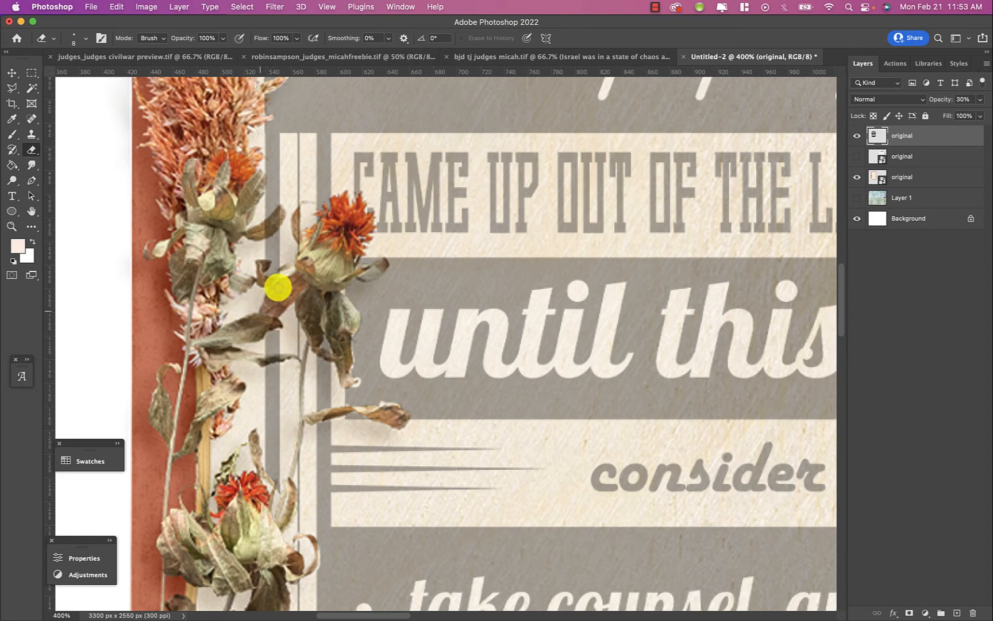
pyautogui.press('[')
pyautogui.press('[')
pyautogui.press('[')
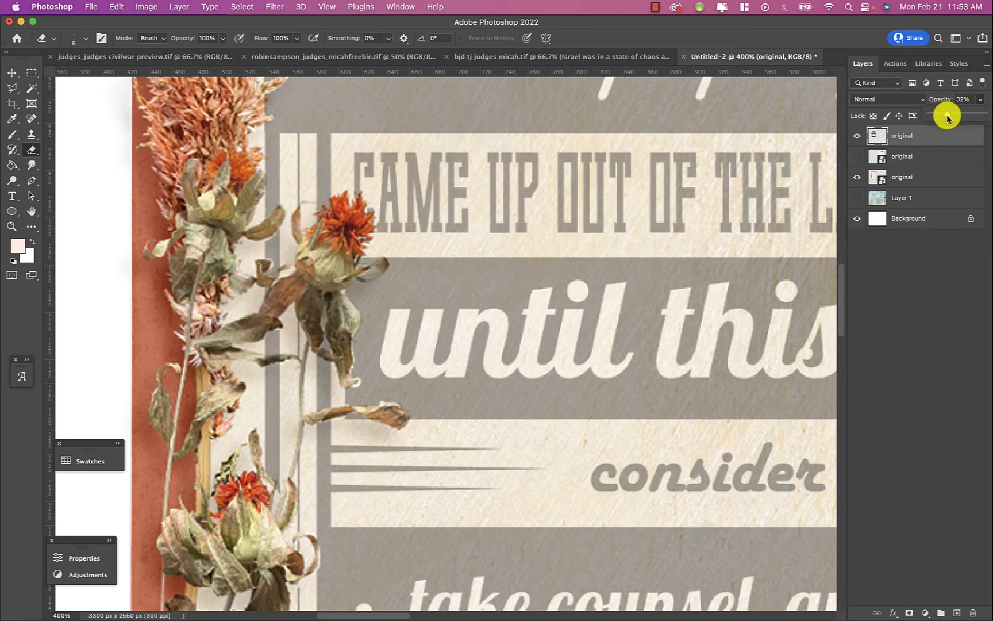
# Set the badge layer's opacity to 100% and erase the remaining black over the upper flower's bulb and hanging leaves
pyautogui.moveTo(947, 117); pyautogui.dragTo(986, 113)
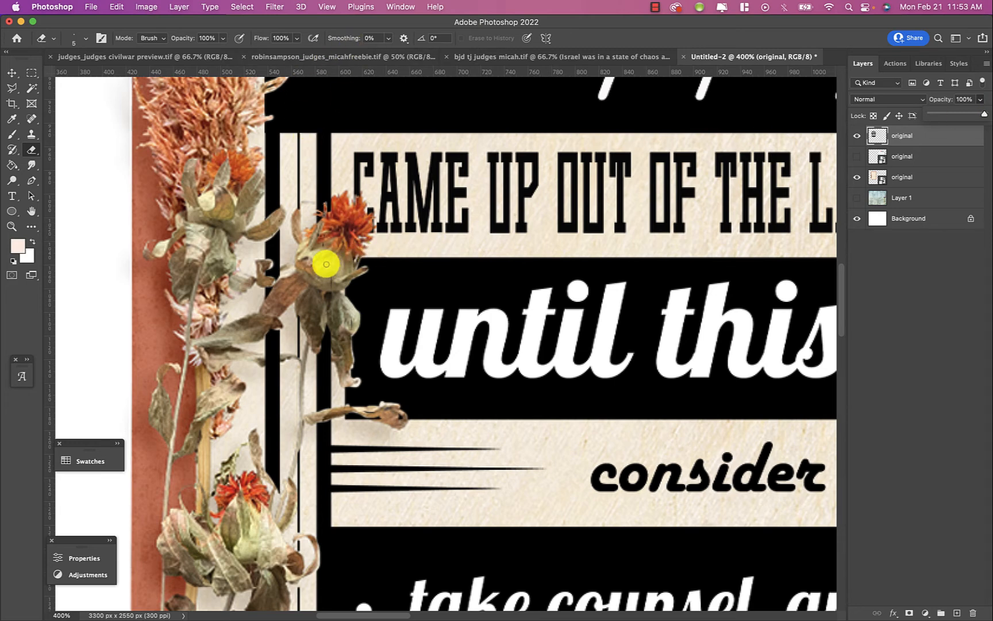
pyautogui.click(324, 243)
pyautogui.moveTo(330, 287)
pyautogui.mouseDown()
pyautogui.moveTo(328, 269)
pyautogui.moveTo(345, 325)
pyautogui.mouseUp()
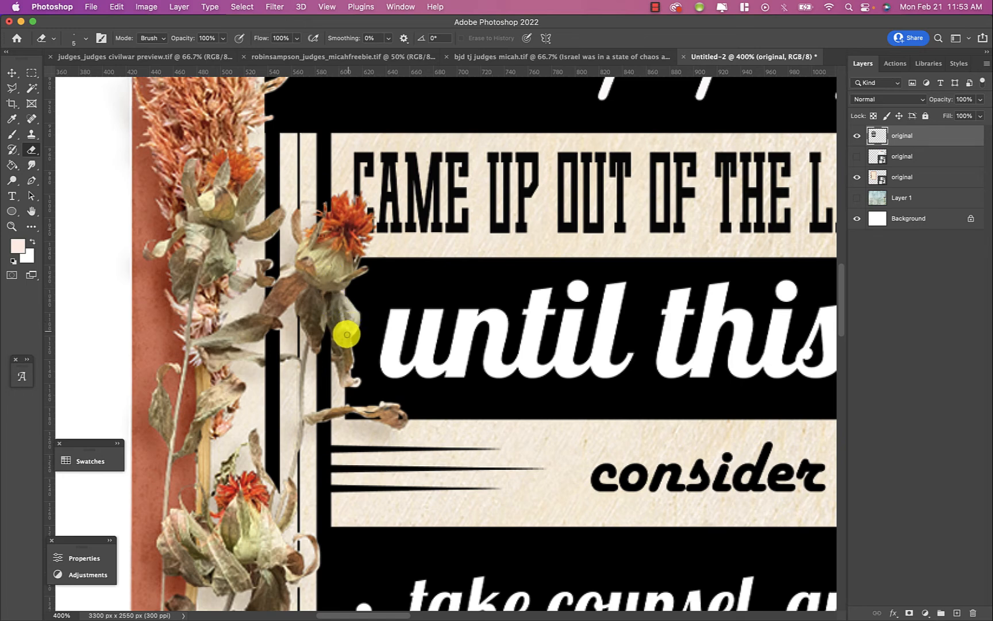
pyautogui.press('super+minus')
pyautogui.press('super+minus')
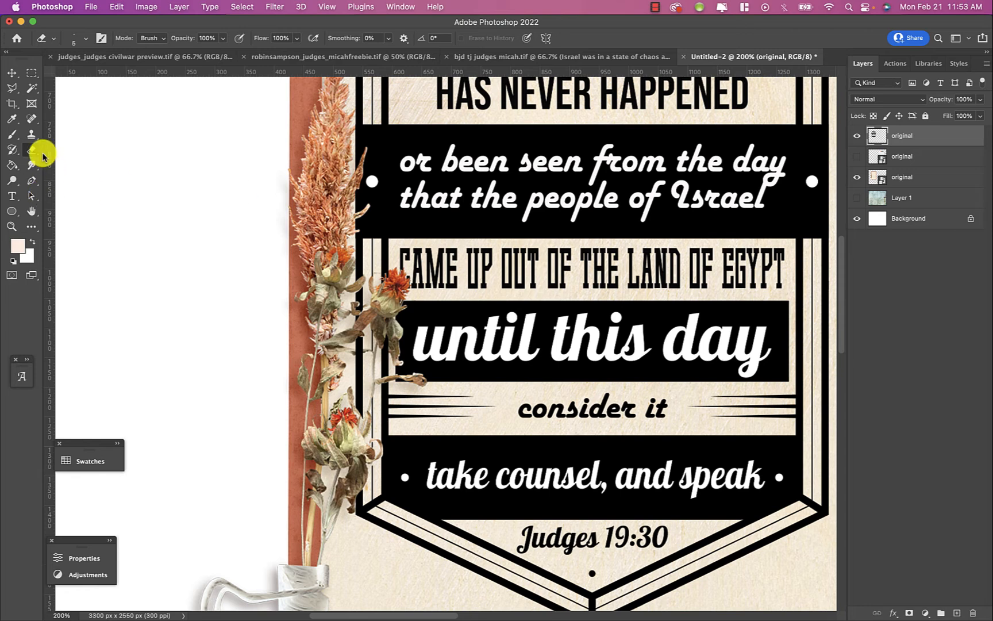
# Set up the Brush with a Hard Round tip, black foreground colour and a size of about 45 px
pyautogui.click(11, 134)
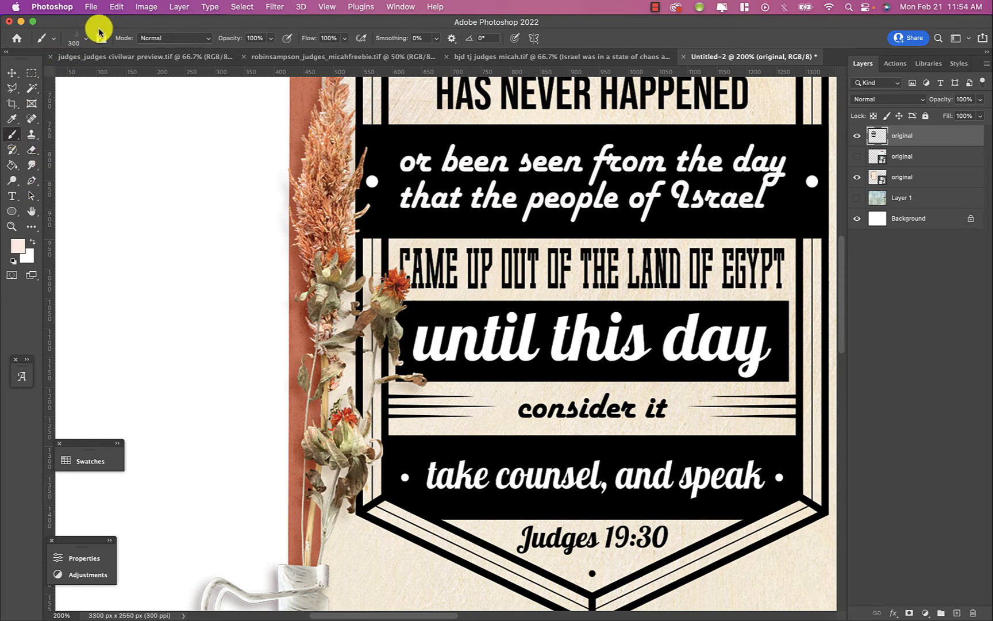
pyautogui.click(87, 39)
pyautogui.click(25, 143)
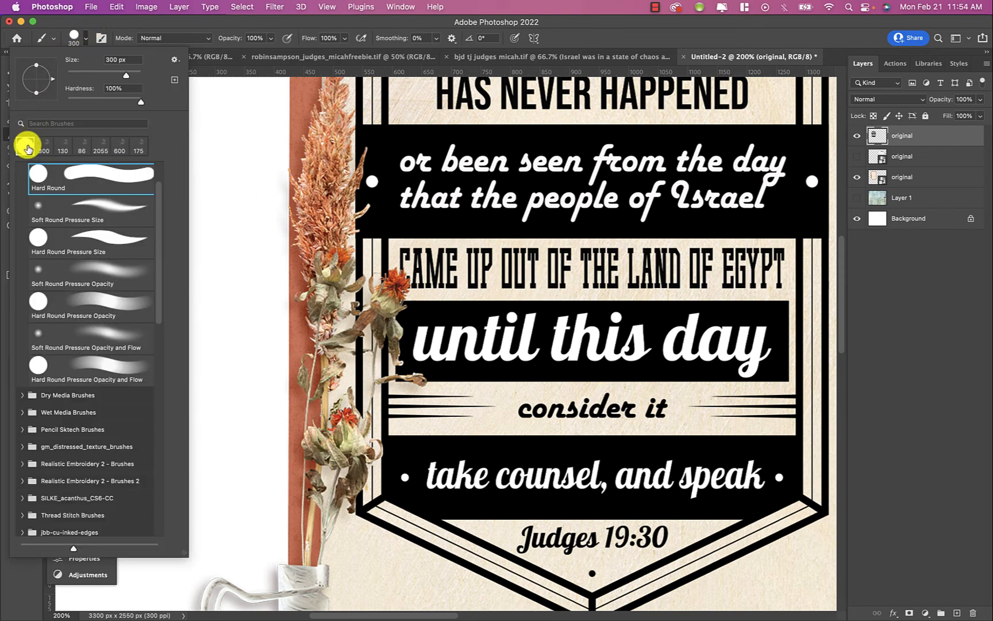
pyautogui.click(320, 23)
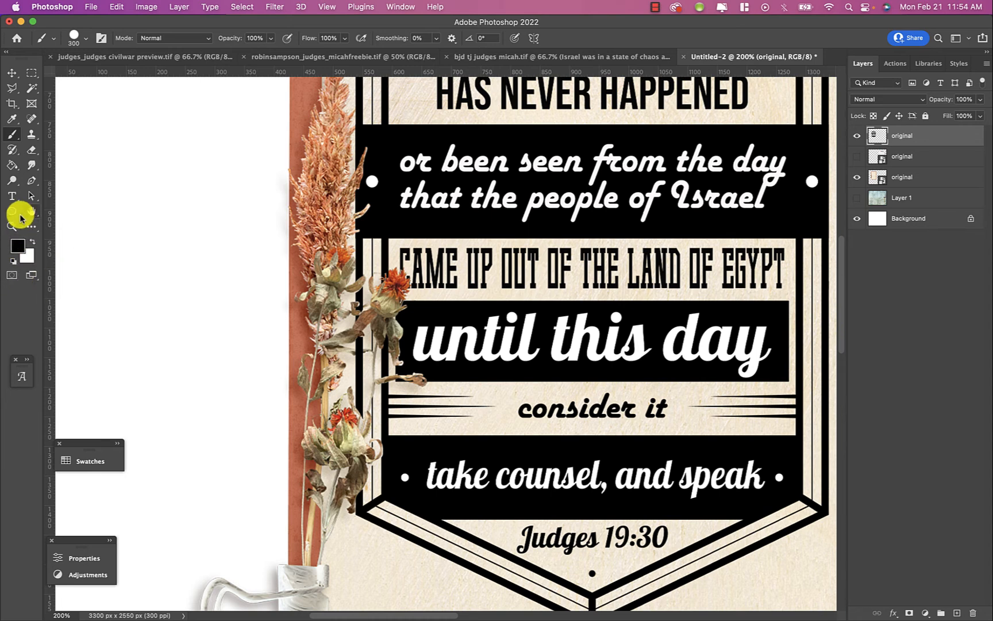
pyautogui.press('[')
pyautogui.press('[')
pyautogui.press('[')
pyautogui.press('[')
pyautogui.press('[')
pyautogui.press('[')
pyautogui.press('[')
pyautogui.press('[')
pyautogui.press('[')
pyautogui.press('[')
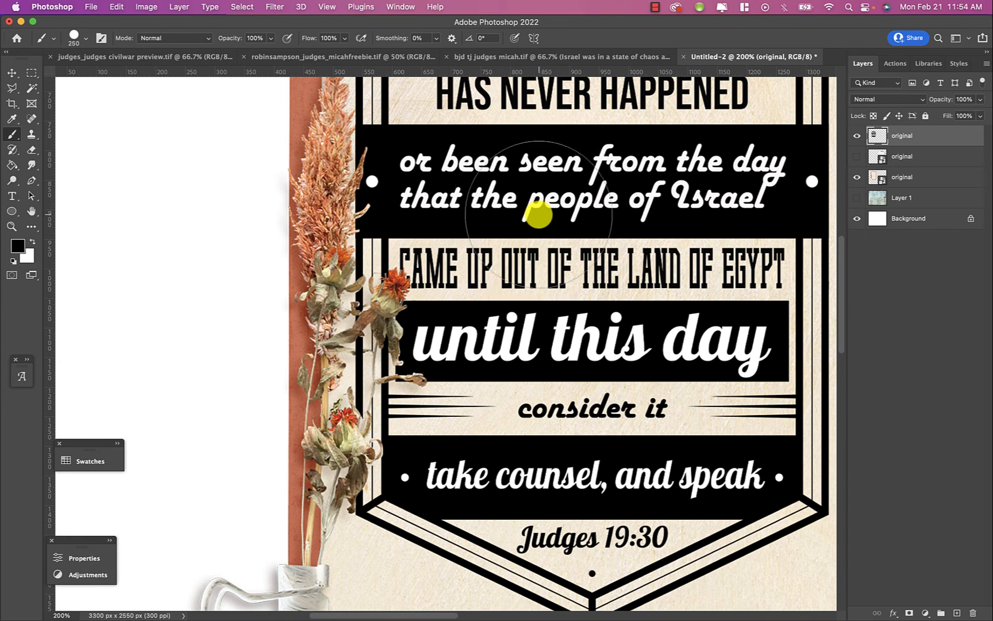
pyautogui.press('[')
pyautogui.press('[')
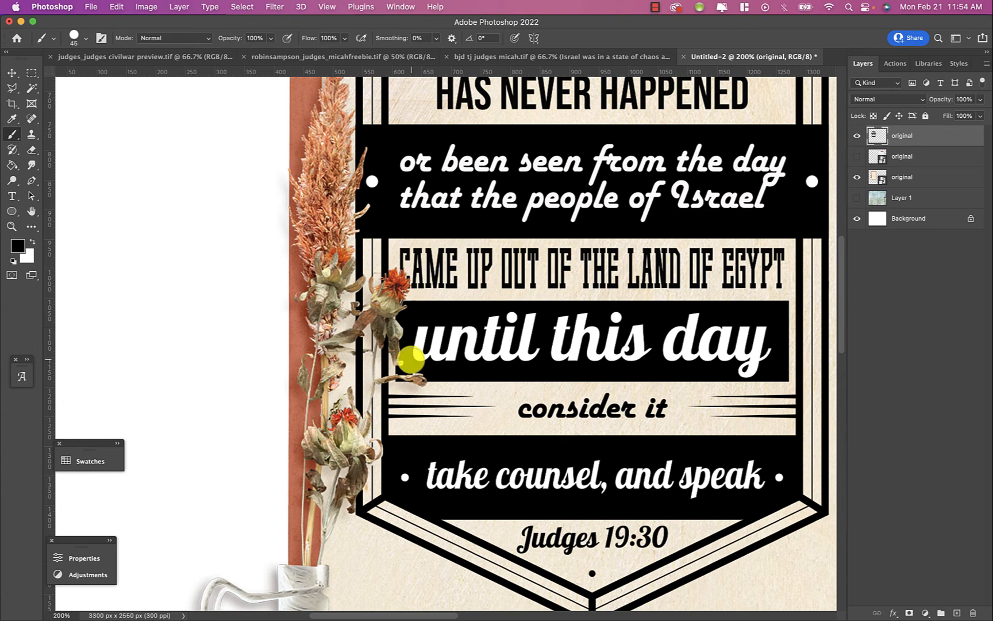
# Reduce the Brush to about 6 px and paint black over the light gaps around the hanging leaf tip and the curled leaf beside "until"
pyautogui.scroll(5, 411, 360)
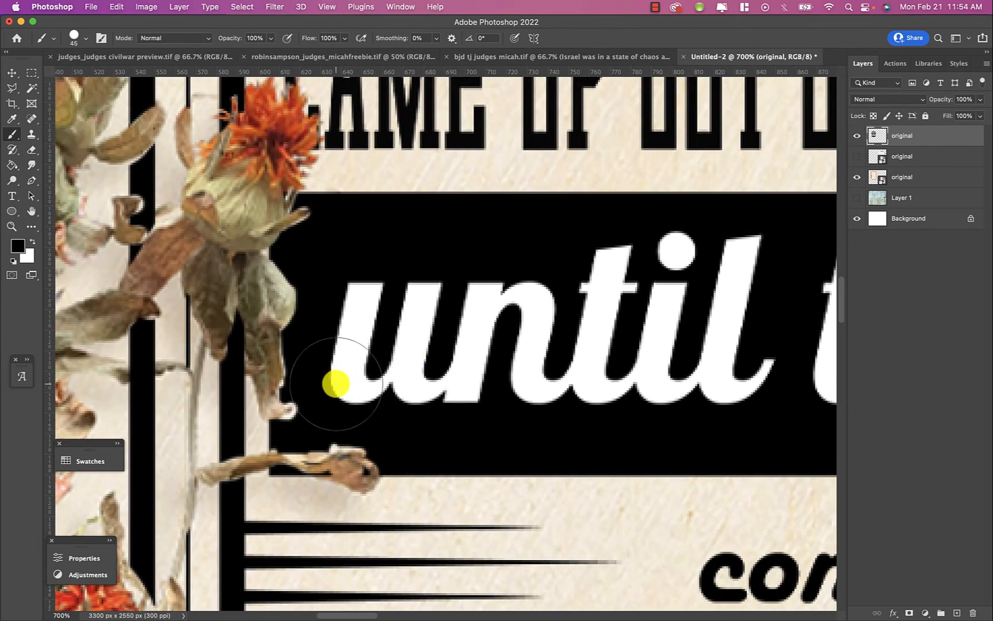
pyautogui.press('[')
pyautogui.press('[')
pyautogui.press('[')
pyautogui.press('[')
pyautogui.press('[')
pyautogui.press('[')
pyautogui.press('[')
pyautogui.press('[')
pyautogui.press('[')
pyautogui.press('[')
pyautogui.press('[')
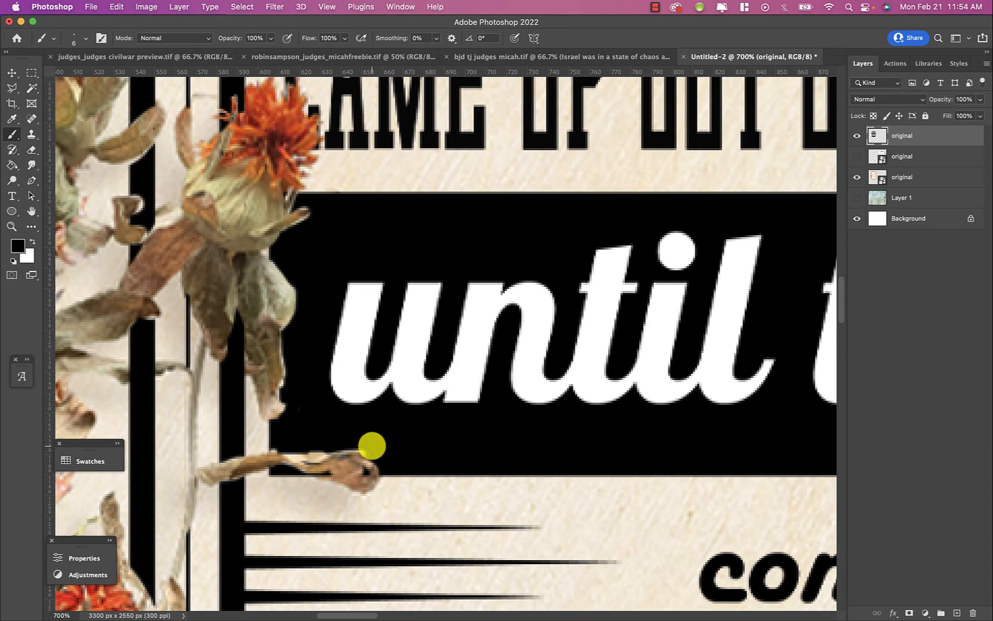
# Review the whole page and make the blue botanical background on Layer 1 visible behind the framed badge
pyautogui.press('super+minus')
pyautogui.press('super+minus')
pyautogui.press('super+minus')
pyautogui.press('super+minus')
pyautogui.press('super+minus')
pyautogui.press('super+minus')
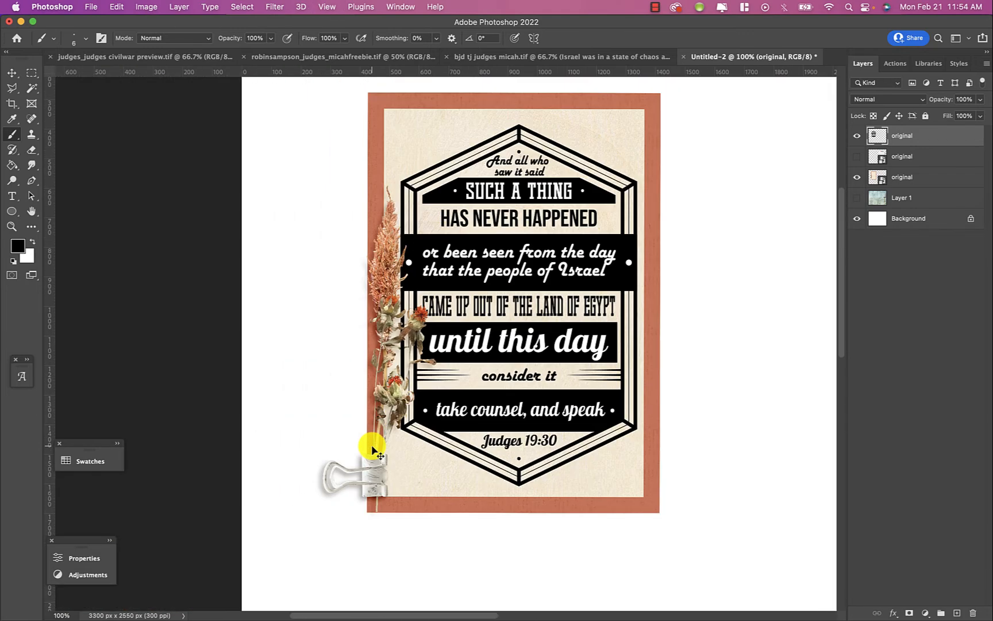
pyautogui.press('super+minus')
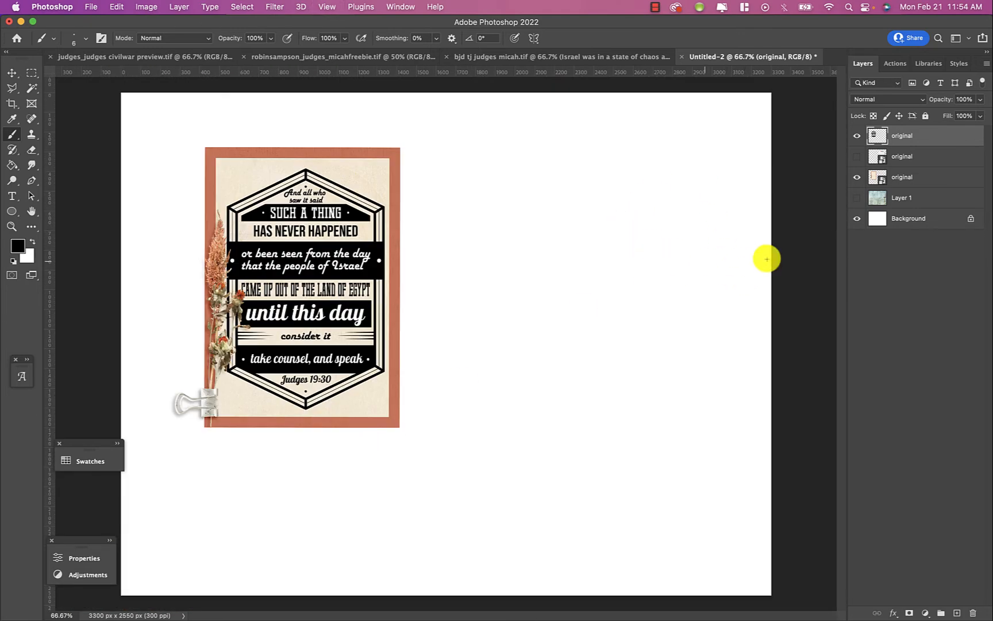
pyautogui.click(857, 198)
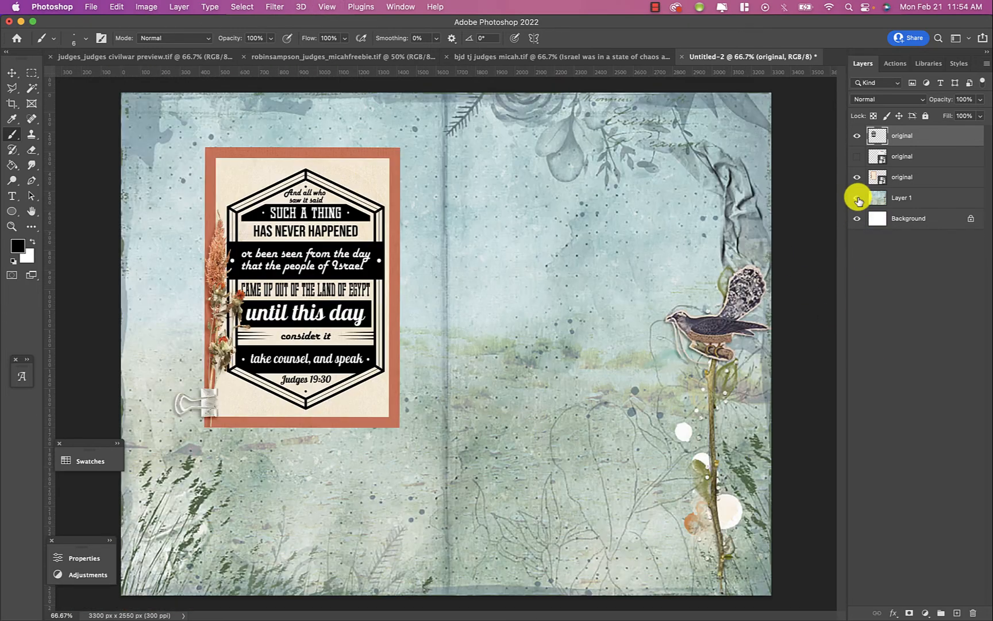